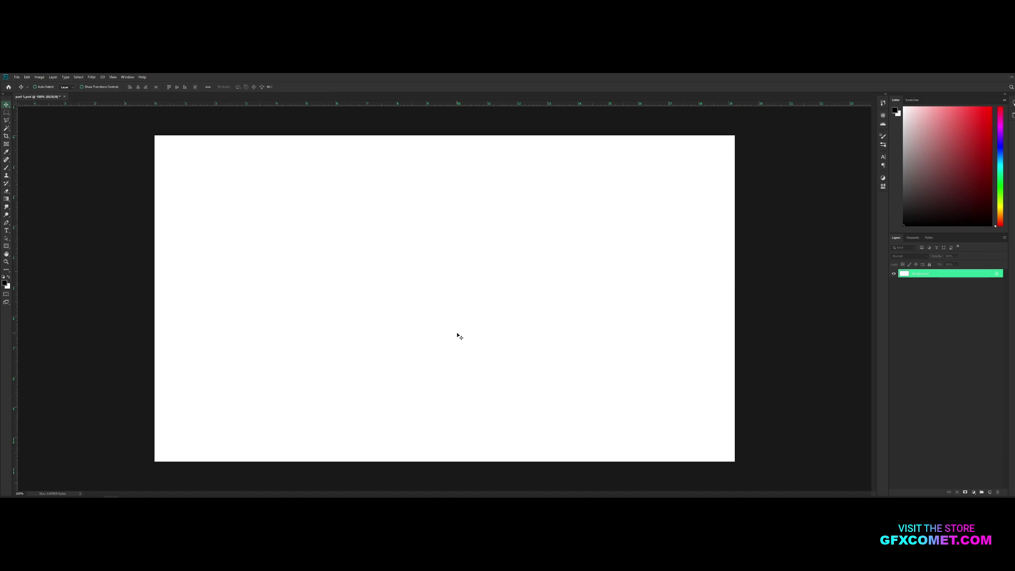
Paste the copied battle scene render into the blank document as a new layer covering the canvas
left_click(27, 77)
left_click(39, 130)
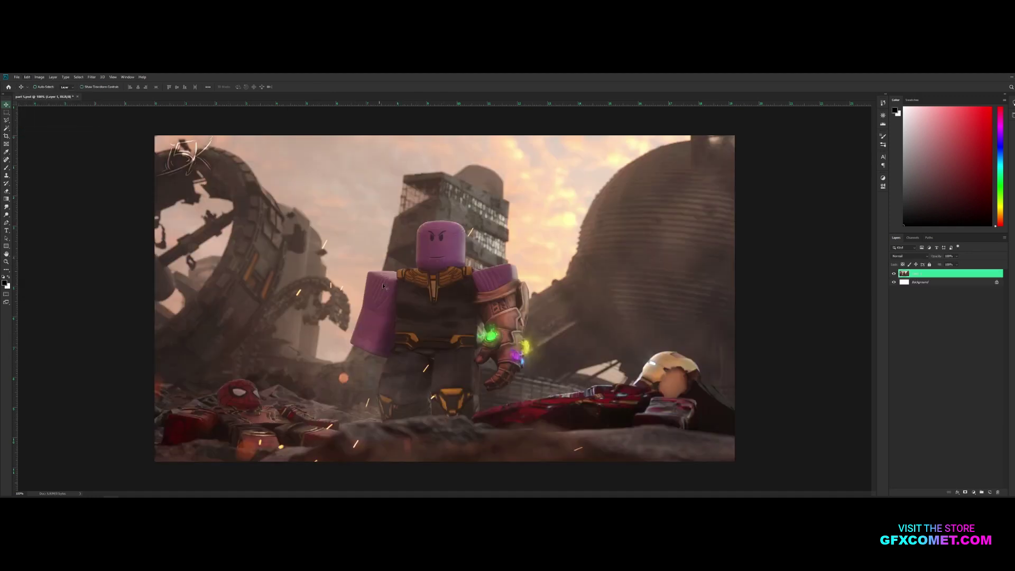
mouse_move(508, 293)
left_mouse_down()
mouse_move(460, 207)
mouse_move(498, 237)
mouse_move(535, 297)
mouse_move(513, 294)
left_mouse_up()
Create a new layer above the scene and set the Brush tool's foreground colour to white
key("ctrl+shift+alt+n")
left_click(7, 168)
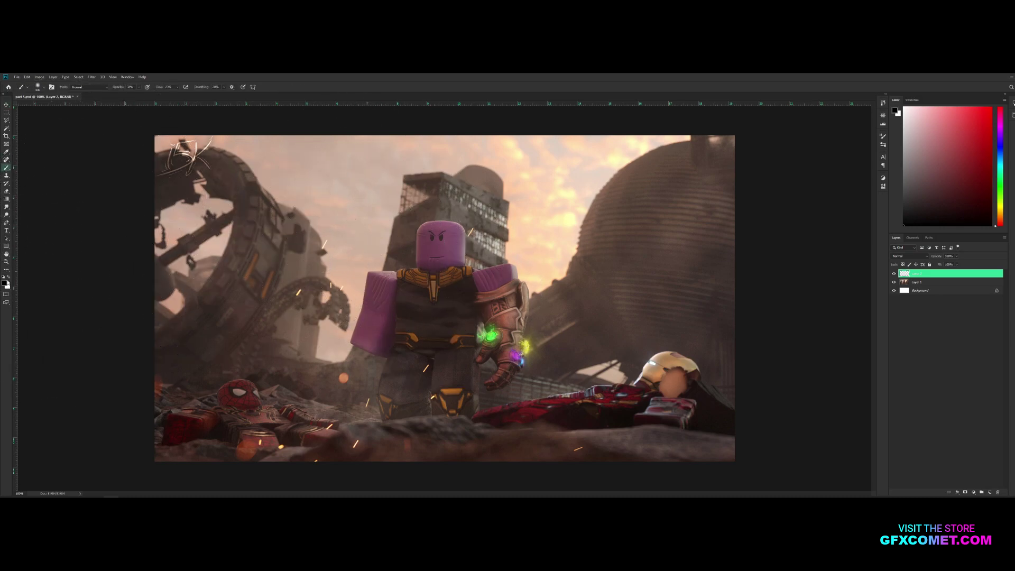
key("x")
left_click(45, 88)
left_click(362, 96)
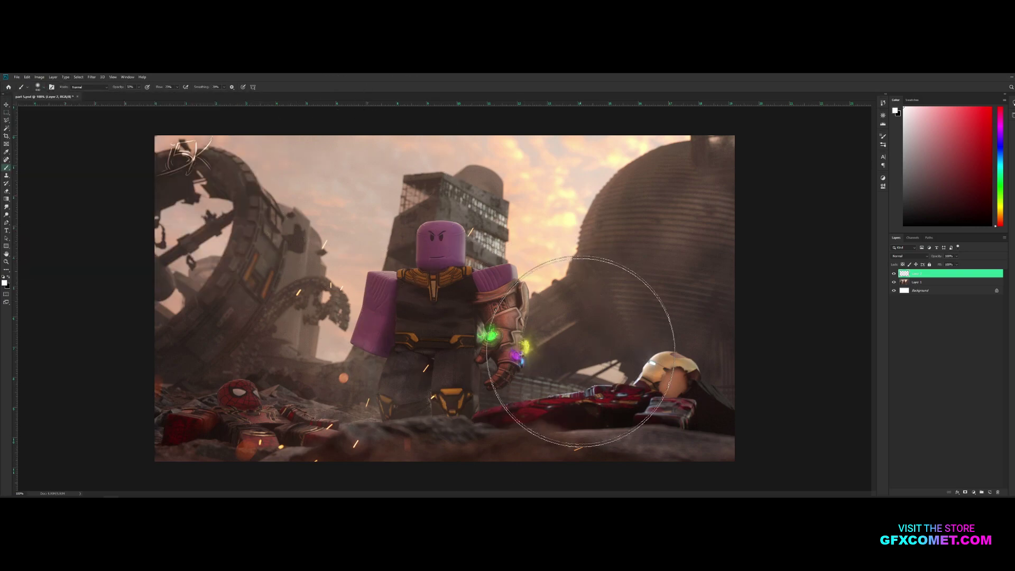
Paint a very large soft white glow over the sky at the upper middle of the scene
key("bracketright")
key("bracketright")
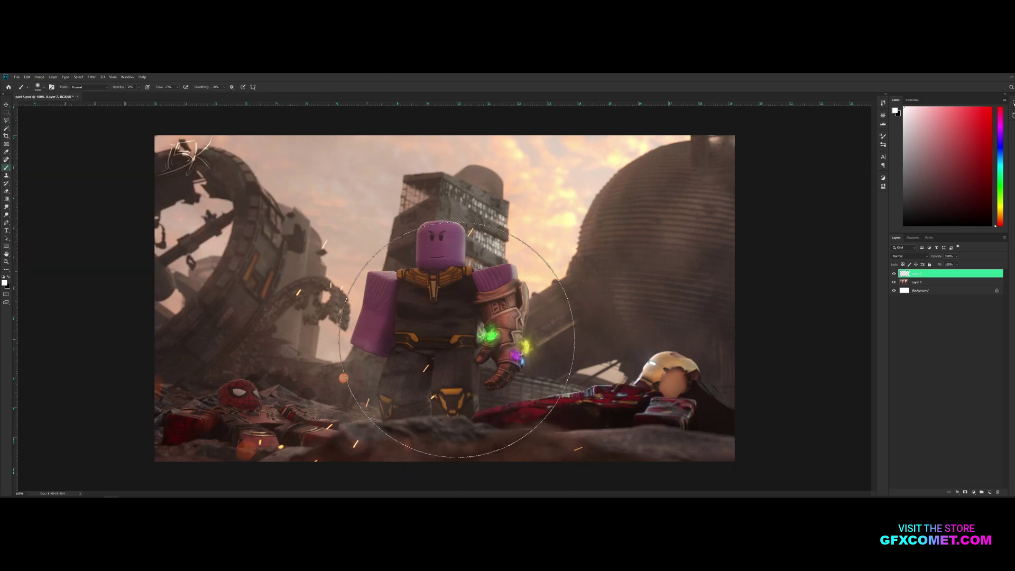
key("bracketright")
key("bracketright")
key("bracketright")
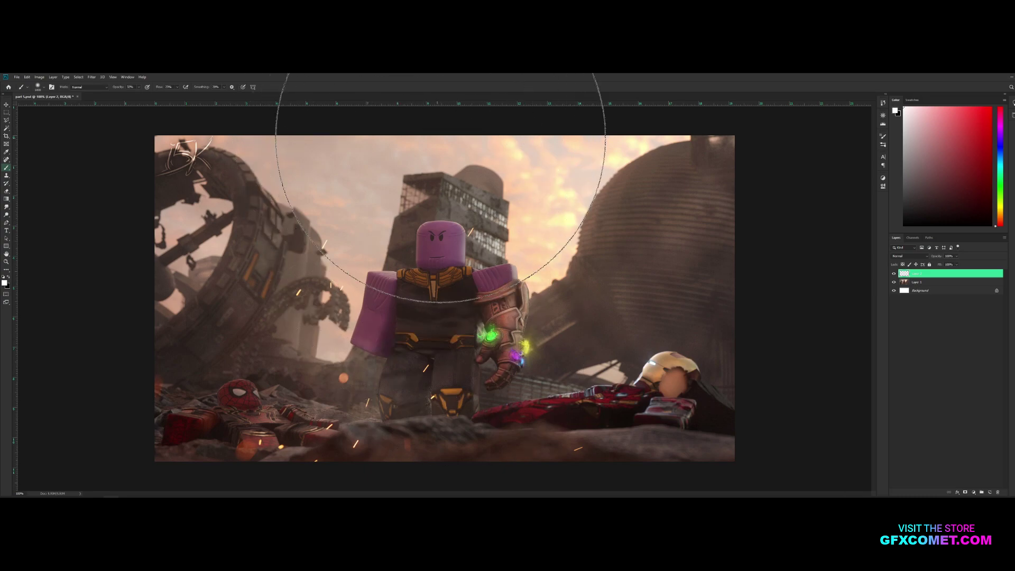
left_click(427, 138)
left_click(428, 138)
left_click(427, 139)
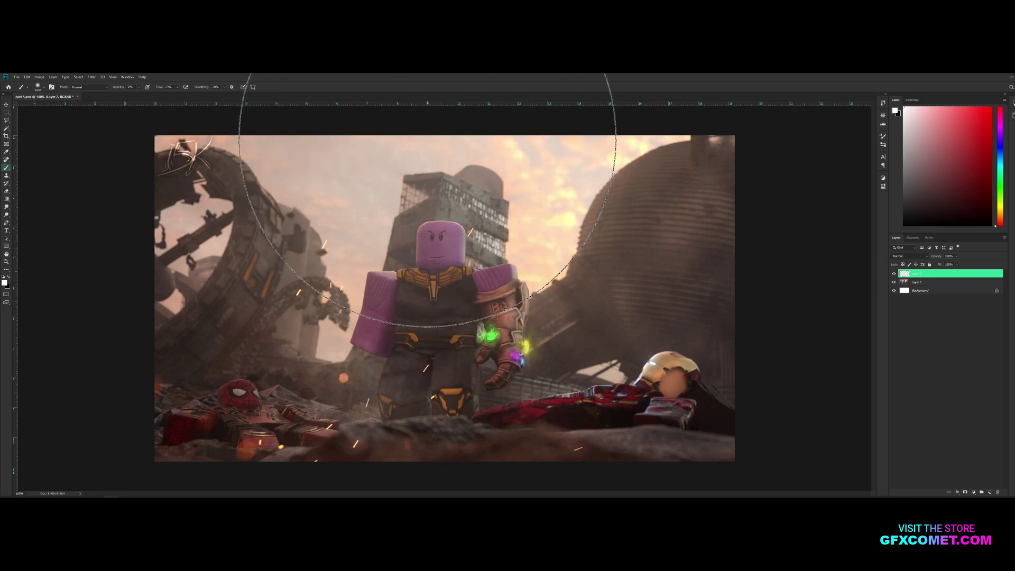
left_click(427, 138)
key("v")
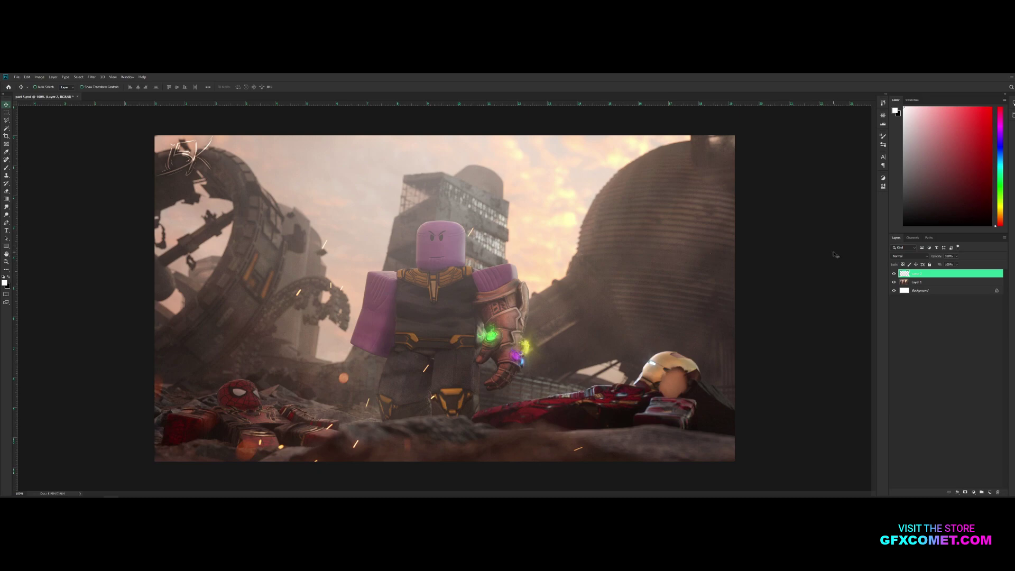
Set the sky glow layer's blend mode to Overlay
left_click(899, 256)
left_click(900, 256)
left_click(900, 257)
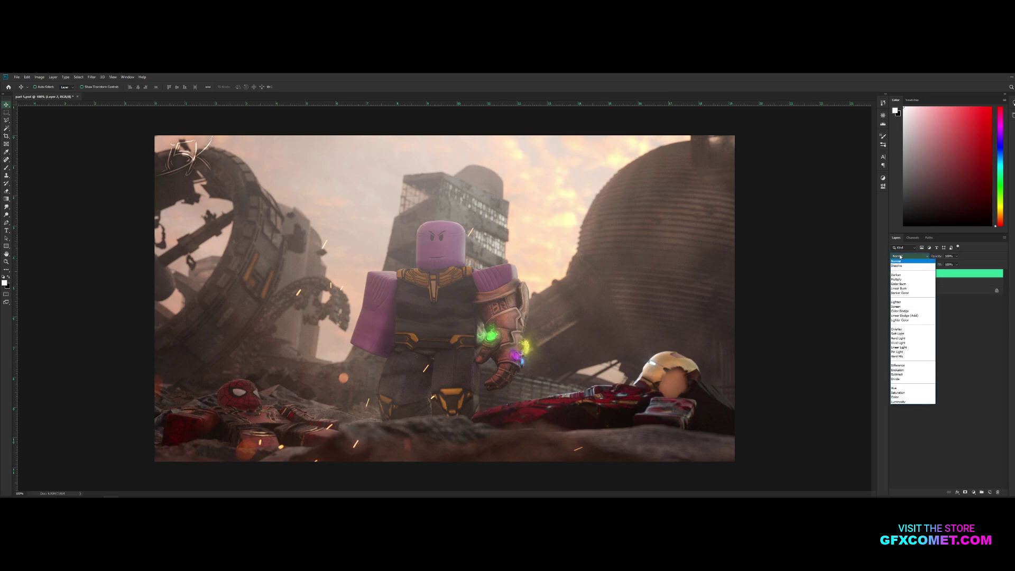
left_click(919, 258)
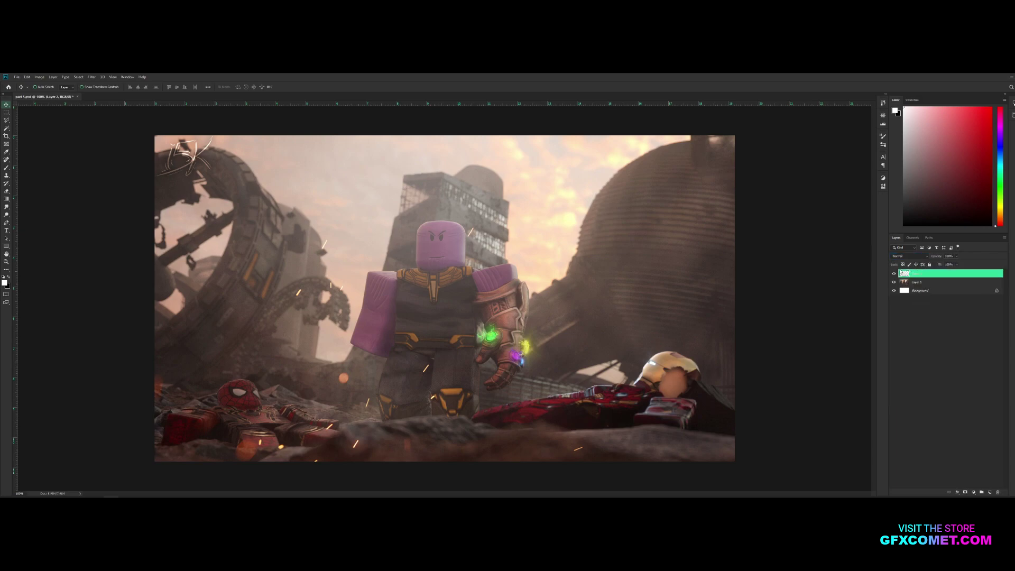
left_click(915, 257)
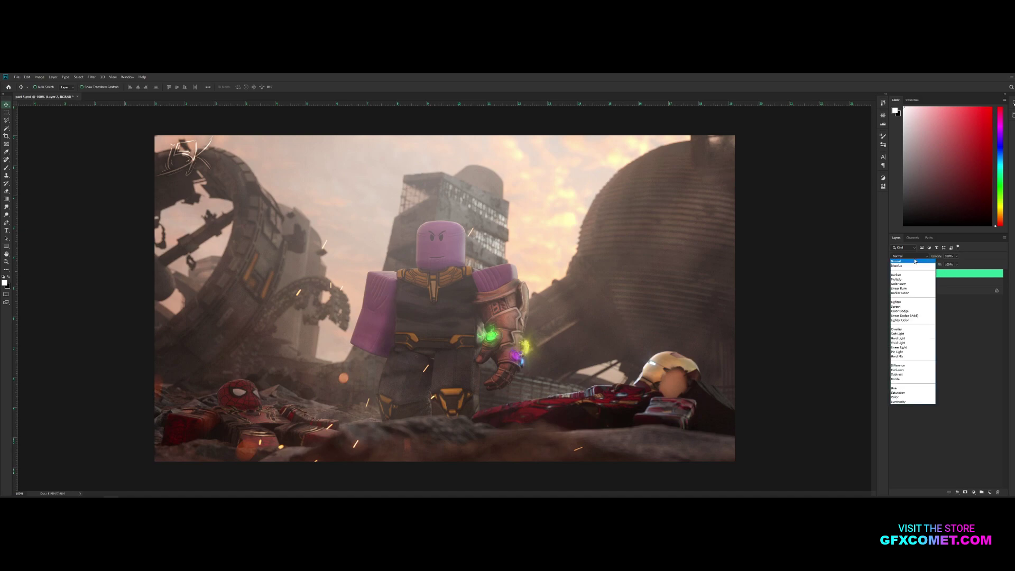
left_click(905, 330)
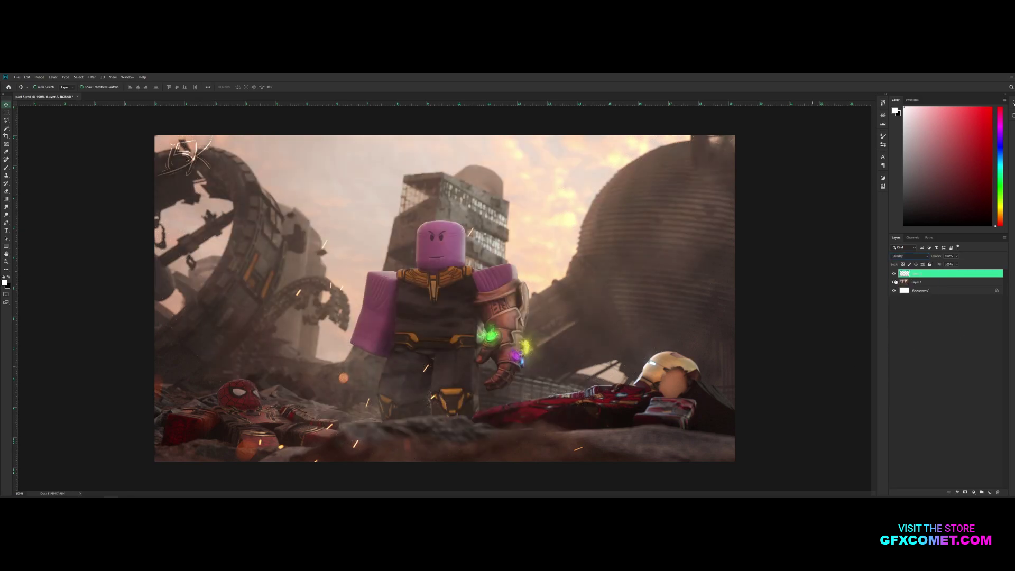
Duplicate the Overlay glow layer to strengthen the light
left_click(958, 392)
left_click(927, 274)
key("ctrl+j")
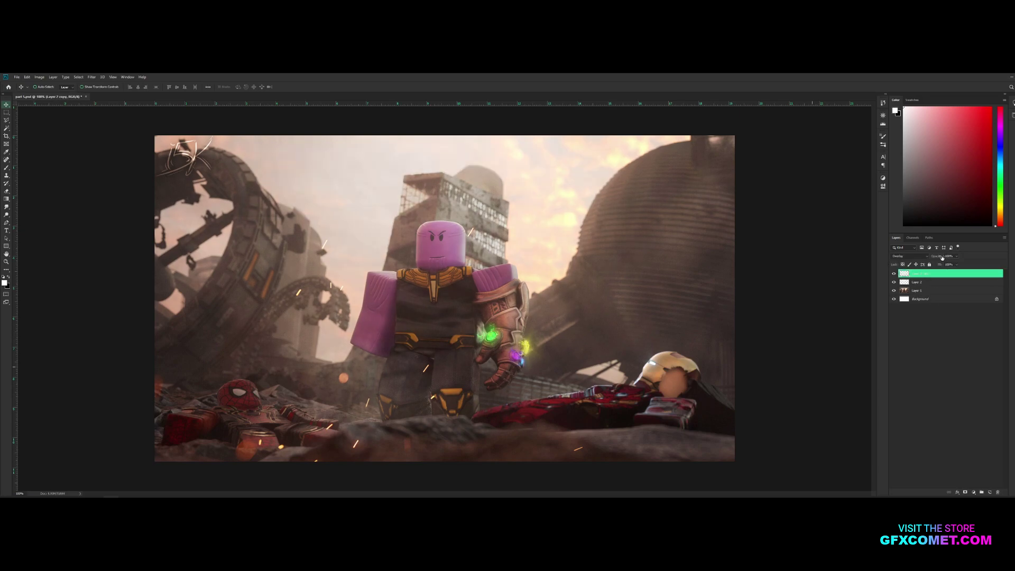
Create a new layer above the duplicated glow and make the brush much smaller for highlights on the character
left_click(990, 493)
key("b")
key("bracketleft")
key("bracketleft")
key("bracketleft")
key("bracketleft")
key("bracketleft")
key("bracketleft")
key("bracketleft")
key("bracketleft")
key("bracketleft")
key("bracketleft")
key("bracketleft")
key("bracketleft")
key("bracketleft")
key("bracketleft")
key("bracketleft")
key("bracketleft")
key("bracketleft")
key("bracketleft")
key("bracketleft")
key("bracketleft")
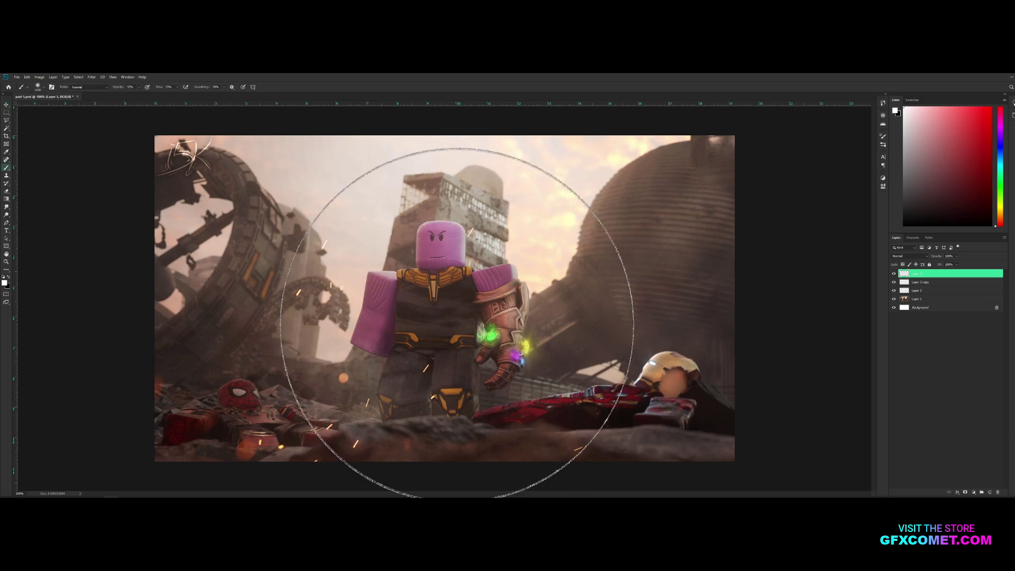
Undo a trial highlight stroke at the shoulder, lower the brush opacity and open the brush settings
key("ctrl+plus")
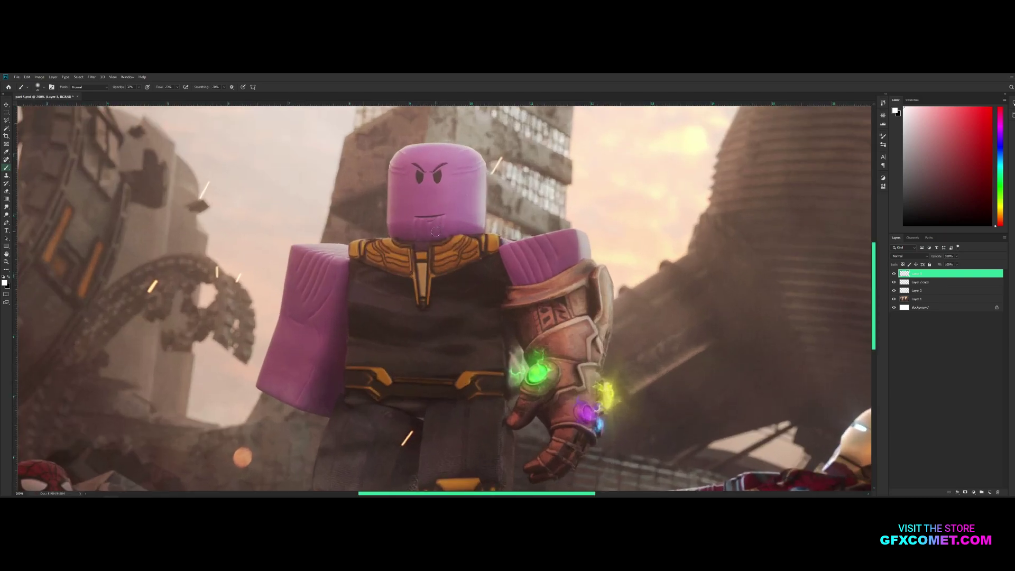
mouse_move(353, 249)
left_mouse_down()
mouse_move(368, 265)
mouse_move(367, 239)
left_mouse_up()
key("ctrl+z")
left_click_drag(117, 86, 112, 86)
left_click(883, 136)
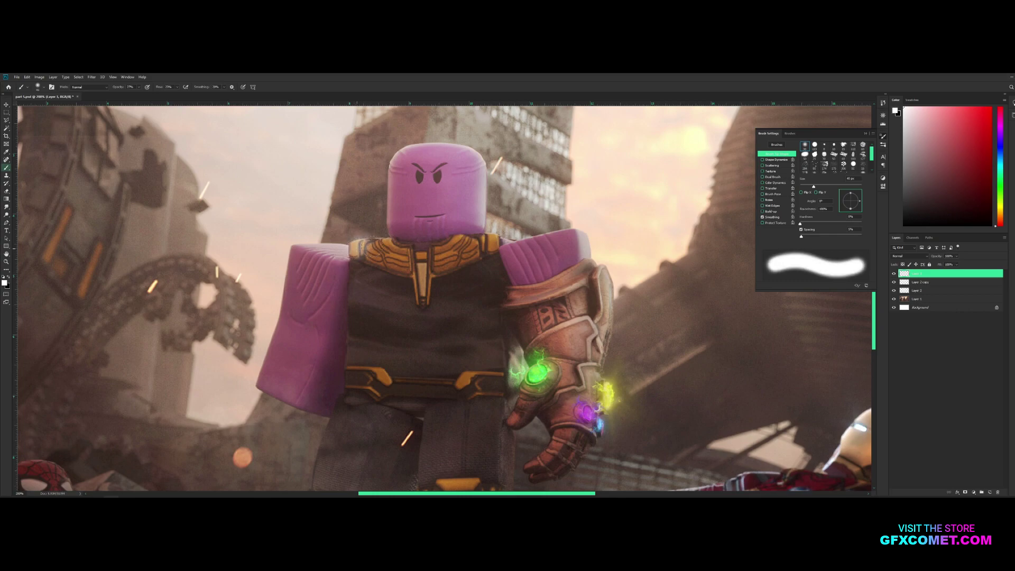
Paint soft white highlights along the bare purple arm and increase the brush spacing
key("bracketright")
key("bracketright")
mouse_move(344, 246)
left_mouse_down()
mouse_move(300, 262)
mouse_move(302, 287)
mouse_move(289, 344)
left_mouse_up()
left_click_drag(804, 239, 805, 238)
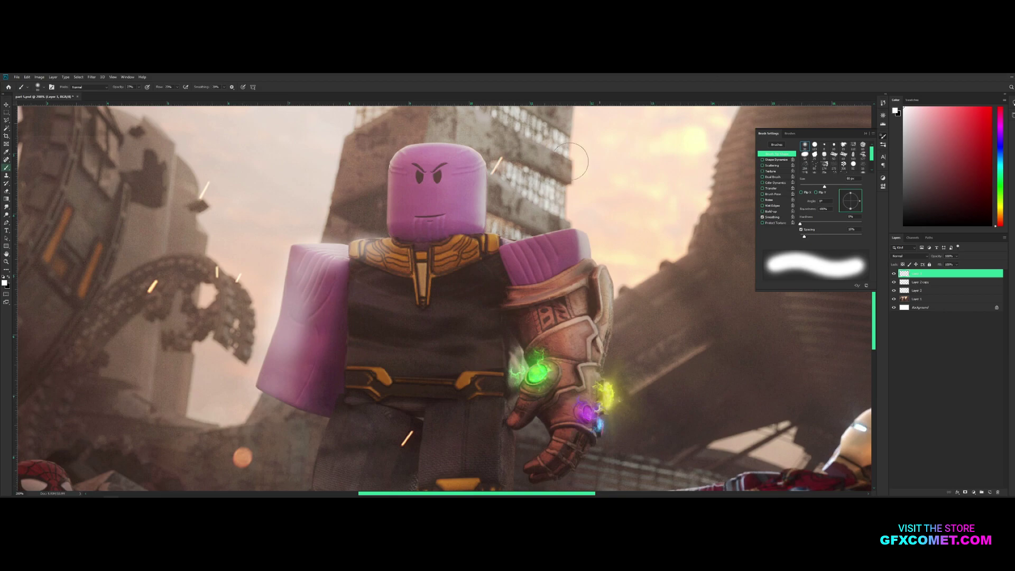
Paint soft white highlights on the edges of the character's head with a smaller brush
key("bracketleft")
key("bracketleft")
mouse_move(401, 172)
left_mouse_down()
mouse_move(442, 160)
mouse_move(418, 158)
mouse_move(467, 158)
mouse_move(477, 182)
mouse_move(394, 193)
mouse_move(406, 161)
mouse_move(436, 149)
mouse_move(398, 178)
mouse_move(470, 165)
mouse_move(405, 187)
mouse_move(386, 211)
mouse_move(394, 230)
mouse_move(418, 236)
left_mouse_up()
Paint a soft white highlight across the shoulder above the gauntlet
key("bracketright")
key("bracketright")
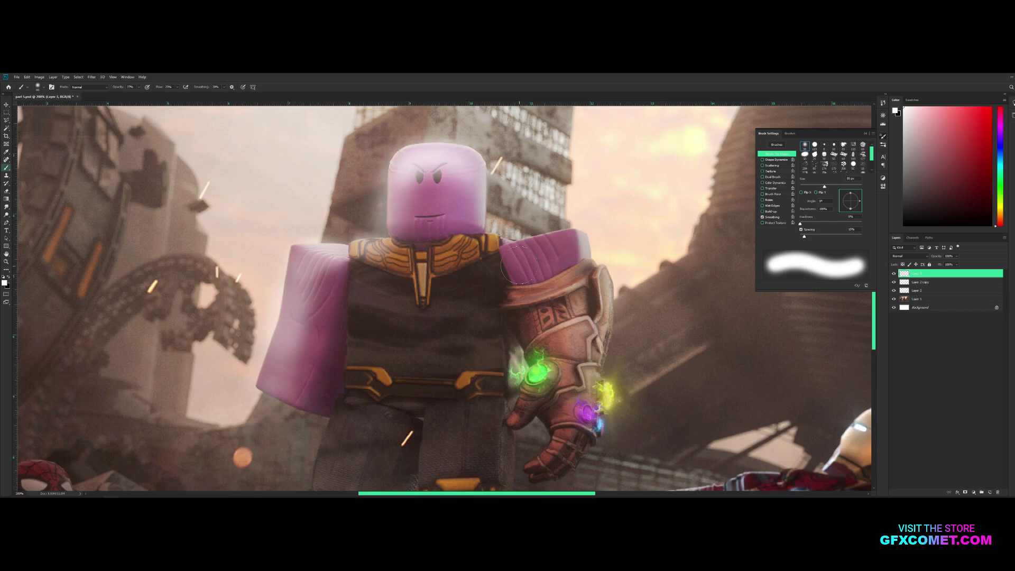
mouse_move(502, 261)
left_mouse_down()
mouse_move(573, 249)
mouse_move(522, 255)
mouse_move(563, 244)
mouse_move(549, 289)
mouse_move(532, 267)
mouse_move(516, 292)
mouse_move(508, 288)
mouse_move(564, 279)
mouse_move(590, 256)
mouse_move(567, 279)
mouse_move(506, 294)
mouse_move(587, 269)
left_mouse_up()
Paint soft white highlights over the metal gauntlet and its fingers, varying the brush size
key("bracketleft")
key("bracketleft")
key("bracketleft")
key("bracketleft")
key("bracketleft")
key("bracketleft")
key("bracketright")
key("bracketright")
key("bracketright")
mouse_move(507, 309)
left_mouse_down()
mouse_move(579, 308)
mouse_move(609, 281)
mouse_move(569, 344)
mouse_move(555, 344)
mouse_move(583, 322)
mouse_move(594, 349)
mouse_move(518, 349)
mouse_move(596, 325)
mouse_move(550, 377)
mouse_move(581, 396)
mouse_move(556, 427)
mouse_move(562, 471)
left_mouse_up()
key("bracketright")
key("bracketright")
key("bracketright")
left_click_drag(545, 423, 524, 410)
Paint broad soft white highlights over the character's waist and thighs with a larger brush
key("bracketright")
key("bracketright")
key("bracketright")
key("bracketright")
key("bracketright")
key("bracketright")
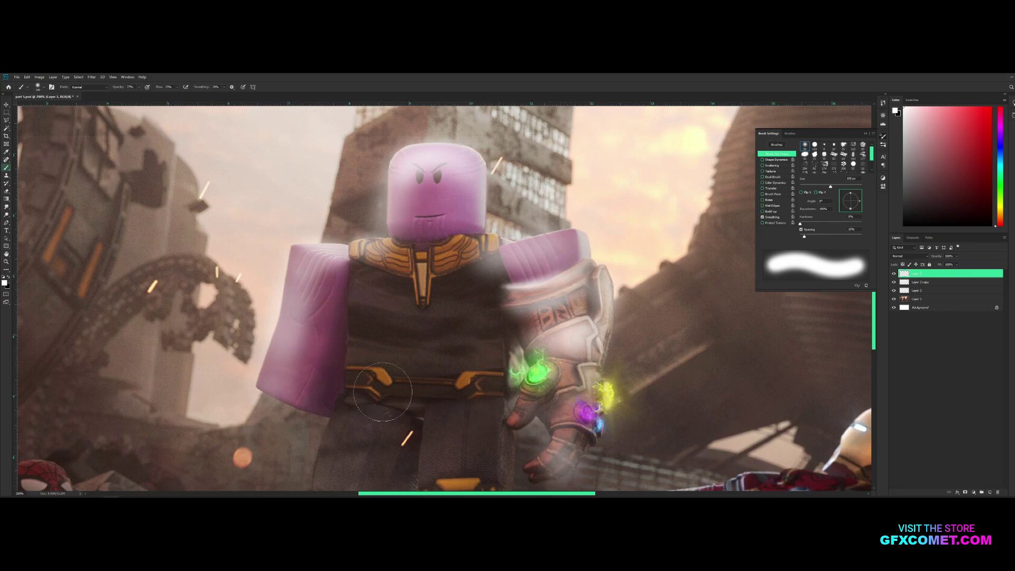
left_click_drag(385, 394, 354, 406)
scroll(453, 328, "down", 3)
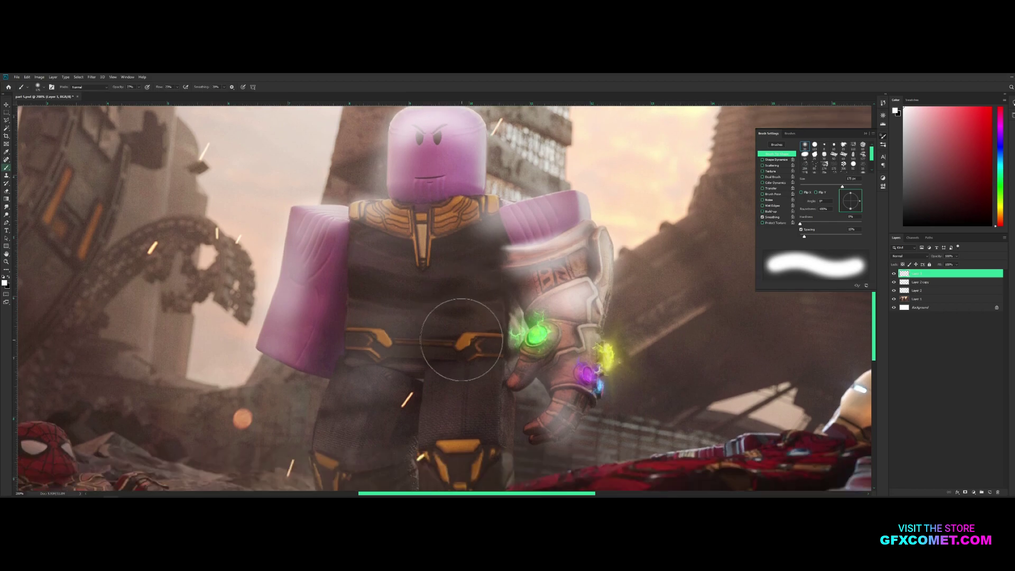
scroll(338, 445, "down", 1)
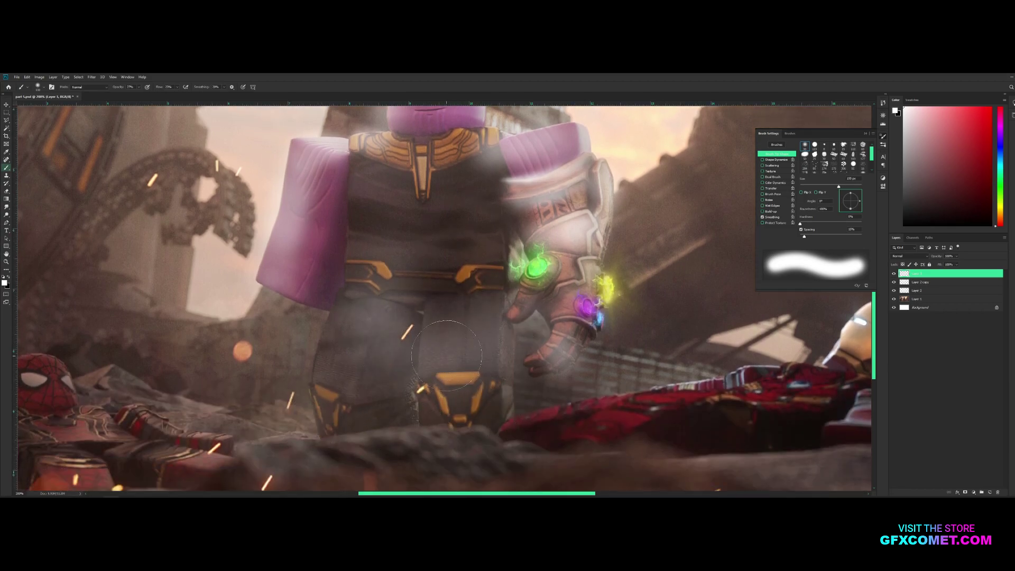
Paint a white highlight on the upper edge of the gold knee guard with a smaller brush
key("bracketleft")
key("bracketleft")
key("bracketleft")
key("bracketleft")
key("bracketleft")
key("bracketleft")
key("bracketleft")
key("bracketleft")
key("bracketleft")
left_click_drag(440, 375, 472, 373)
Paint thin white highlights on both gold ornaments of the belt
key("bracketleft")
key("bracketleft")
key("bracketleft")
key("bracketleft")
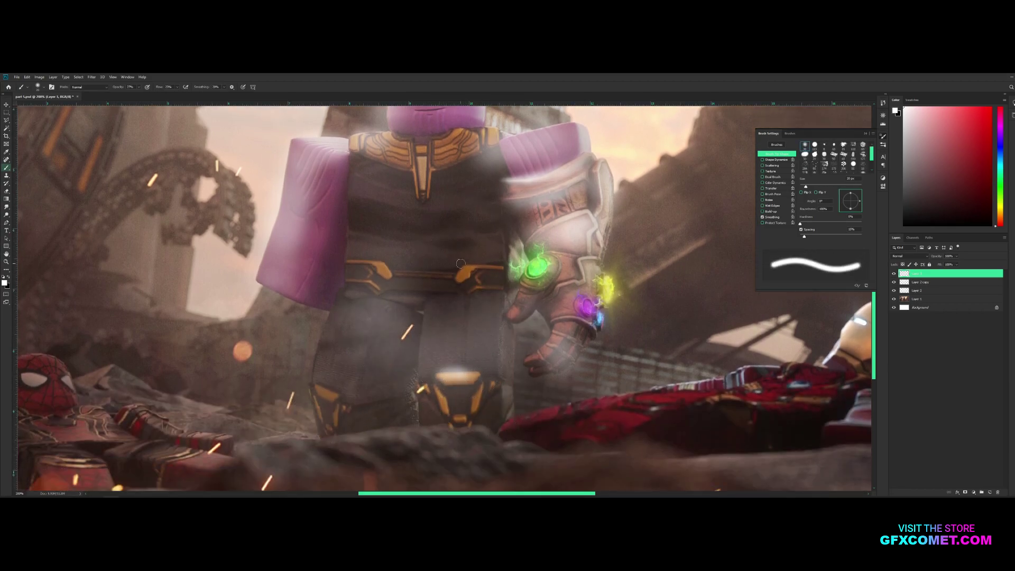
mouse_move(454, 277)
left_mouse_down()
mouse_move(470, 263)
mouse_move(502, 268)
left_mouse_up()
left_click_drag(352, 264, 407, 272)
key("v")
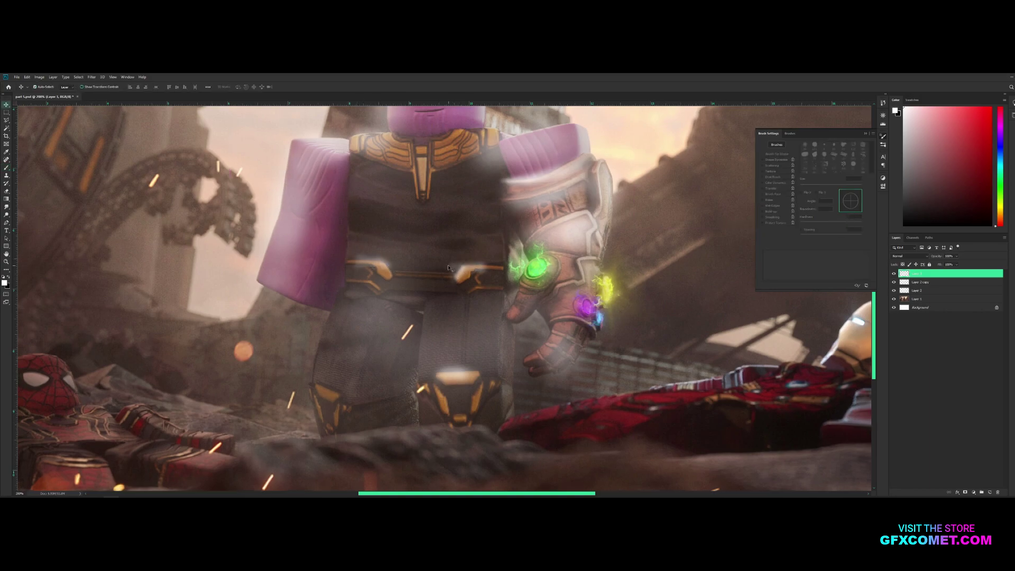
Set the character highlights layer to Overlay, compare it hidden and shown, and lower its opacity
key("ctrl+minus")
left_click(910, 256)
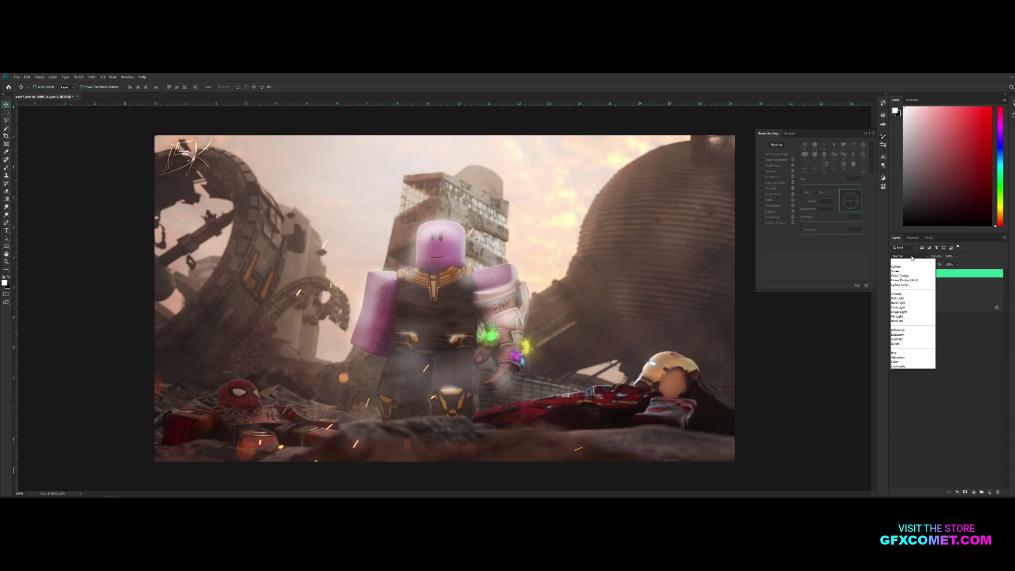
left_click(930, 335)
left_click(930, 334)
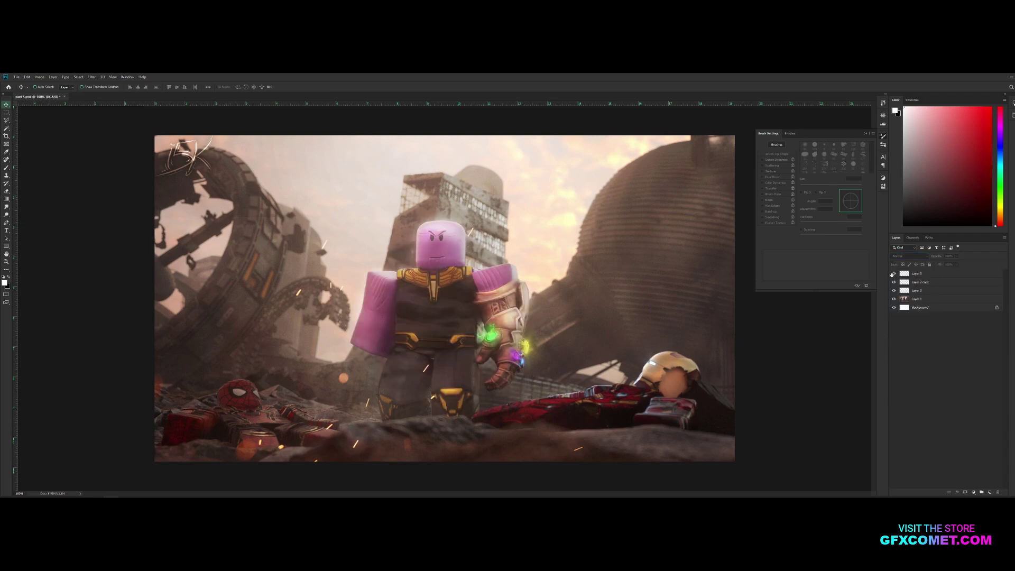
left_click(894, 273)
left_click(894, 273)
left_click(931, 273)
left_click_drag(943, 256, 989, 268)
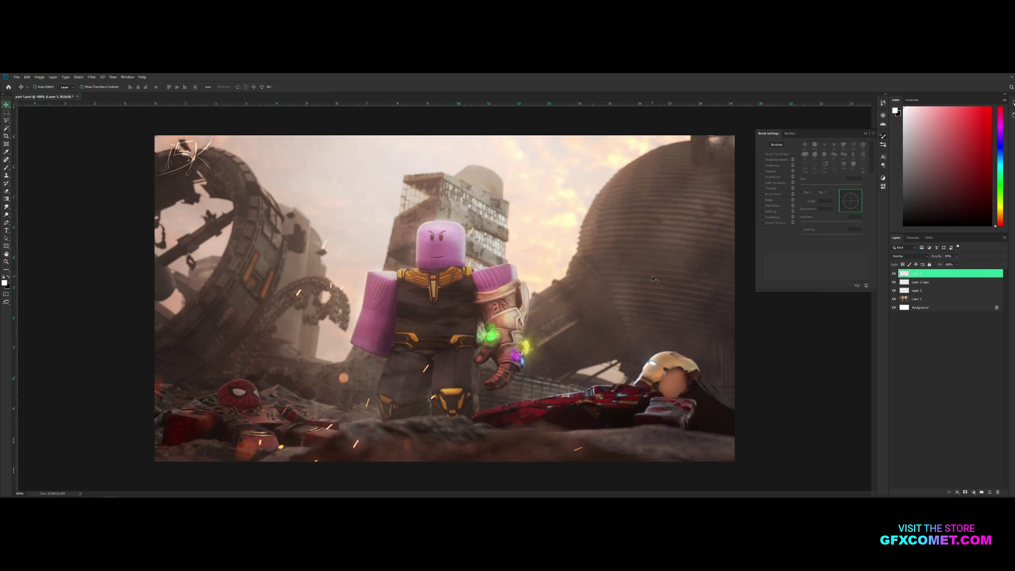
Set the highlights layer's blend mode back to Overlay and readjust its opacity
left_click(910, 256)
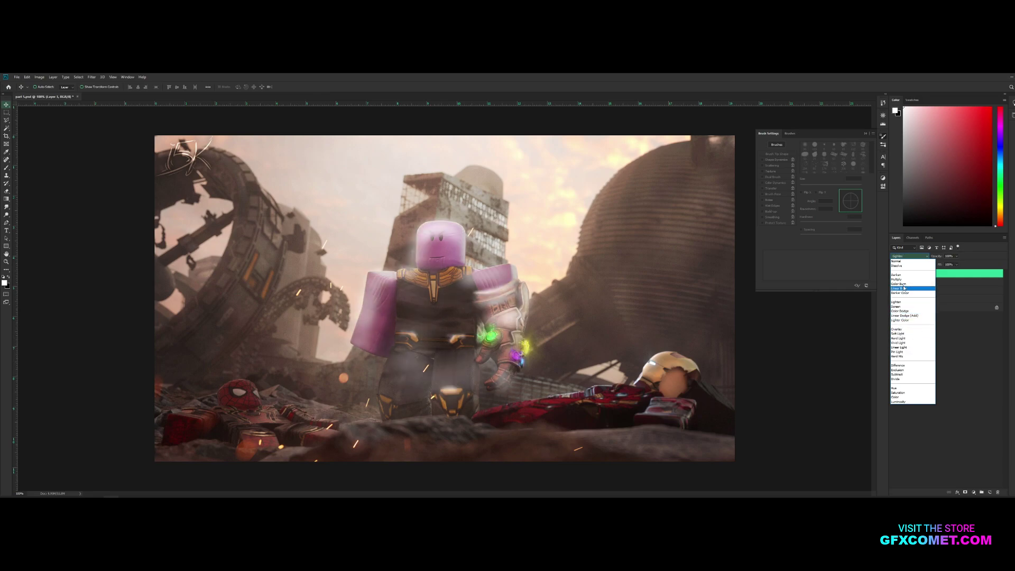
left_click(898, 329)
key("Tab")
type("70")
key("Return")
left_click_drag(840, 261, 942, 259)
Create a new layer above the highlights for painting on the gauntlet's stones
key("ctrl+plus")
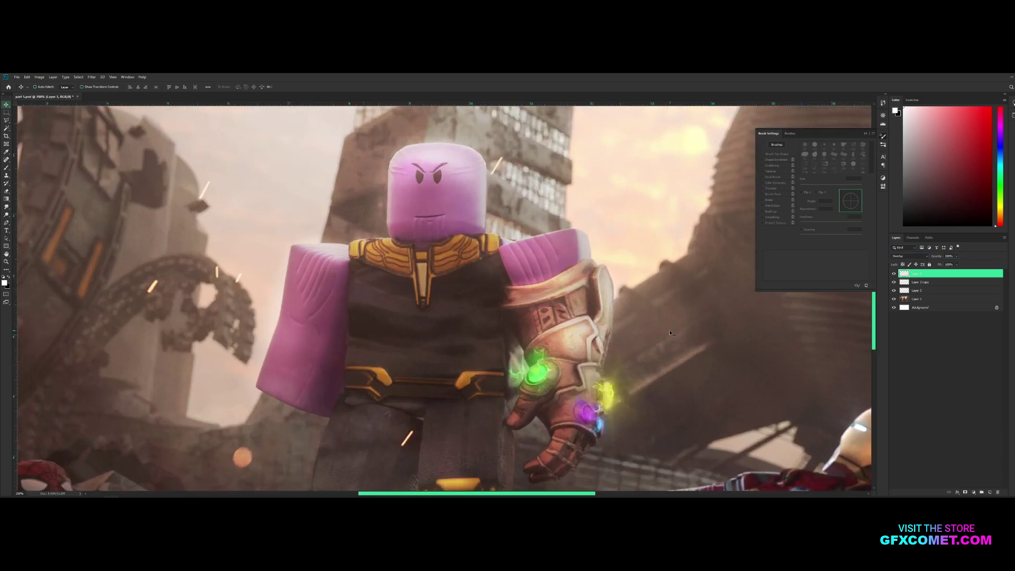
key("space")
left_click_drag(660, 330, 596, 313)
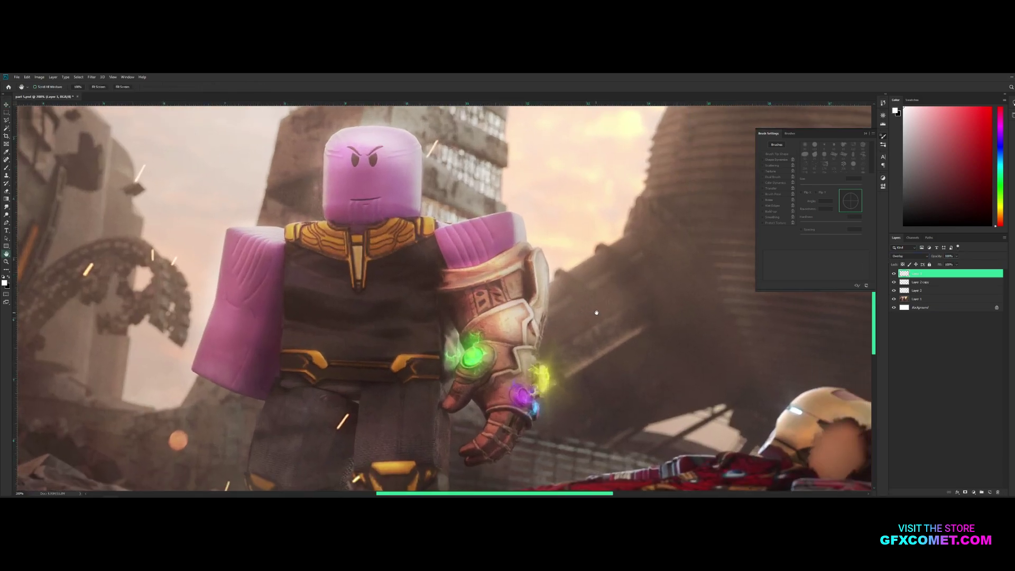
left_click(989, 492)
key("b")
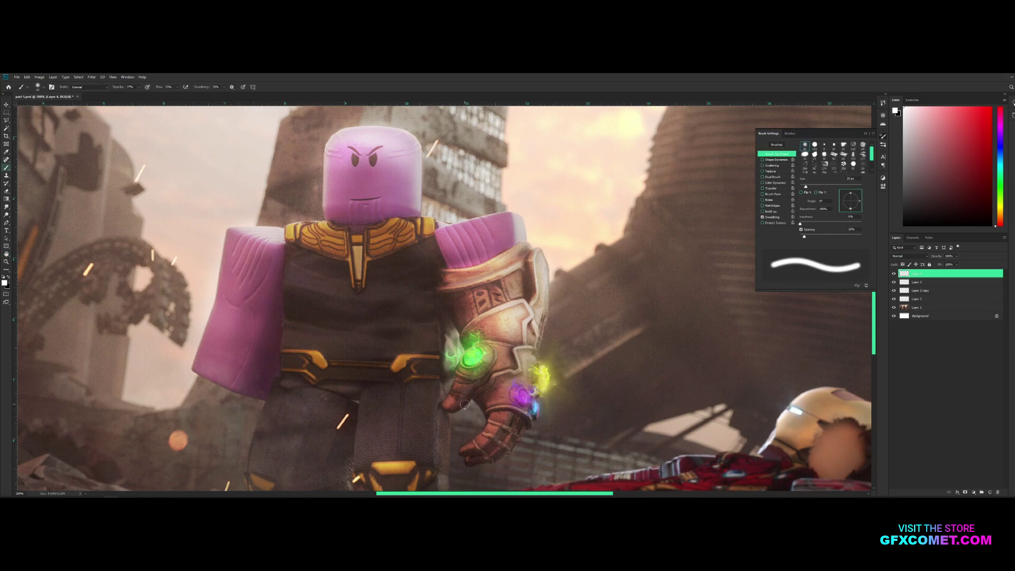
Adjust the soft brush size to suit a glow around the gauntlet's green stone
key("bracketright")
key("bracketright")
key("bracketright")
key("bracketright")
key("bracketright")
key("bracketright")
key("bracketright")
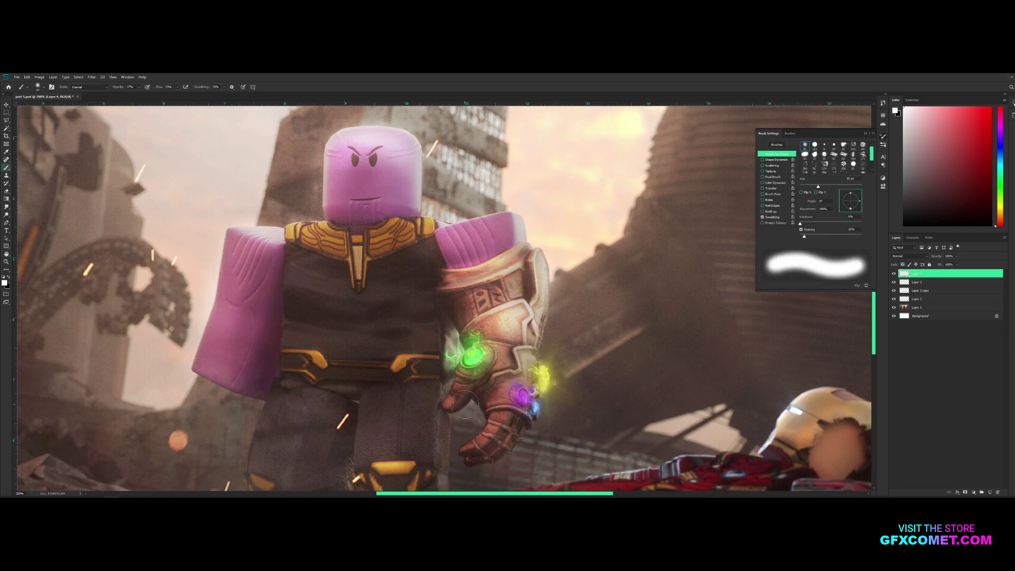
key("bracketright")
key("bracketright")
key("bracketright")
key("bracketright")
key("bracketleft")
key("bracketleft")
key("bracketleft")
key("bracketleft")
key("bracketleft")
key("bracketleft")
key("bracketleft")
key("bracketleft")
key("bracketleft")
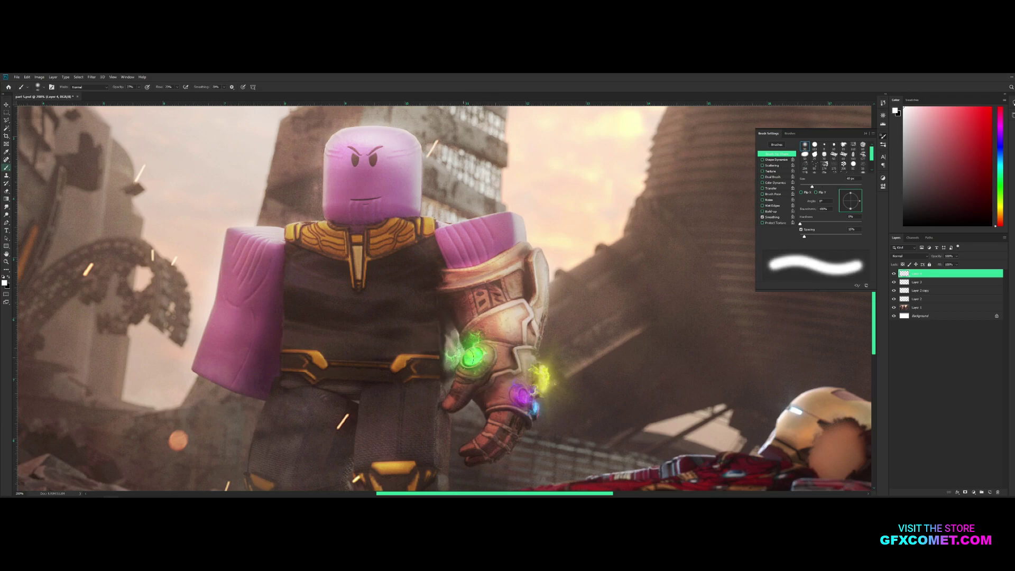
key("bracketright")
key("bracketright")
key("bracketright")
key("bracketright")
key("bracketright")
key("bracketright")
key("bracketright")
Set the foreground colour to bright green and paint a soft glow over the gauntlet's green stone
left_click(4, 282)
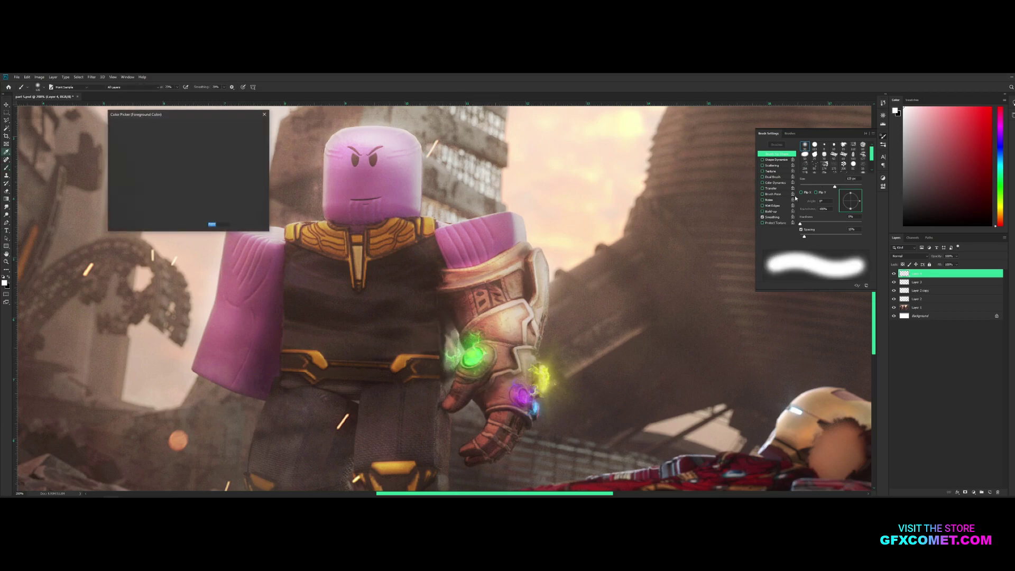
left_click(195, 177)
left_click(188, 133)
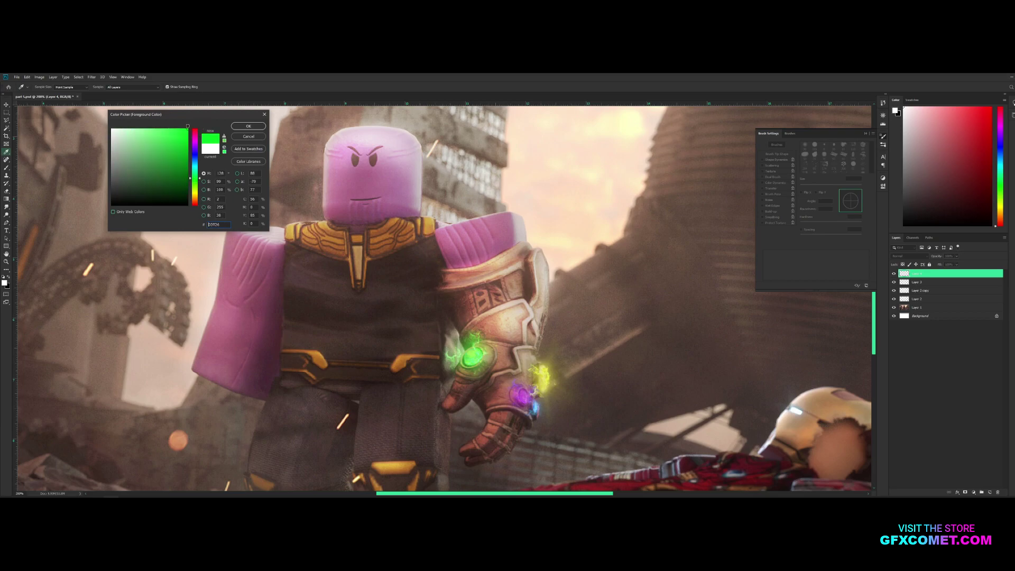
left_click(248, 126)
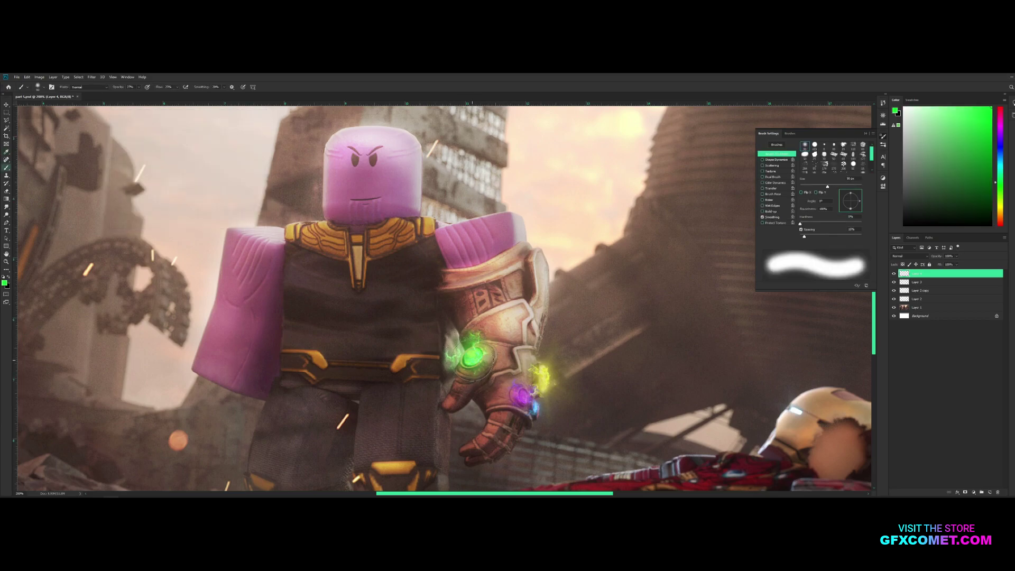
key("bracketleft")
key("bracketleft")
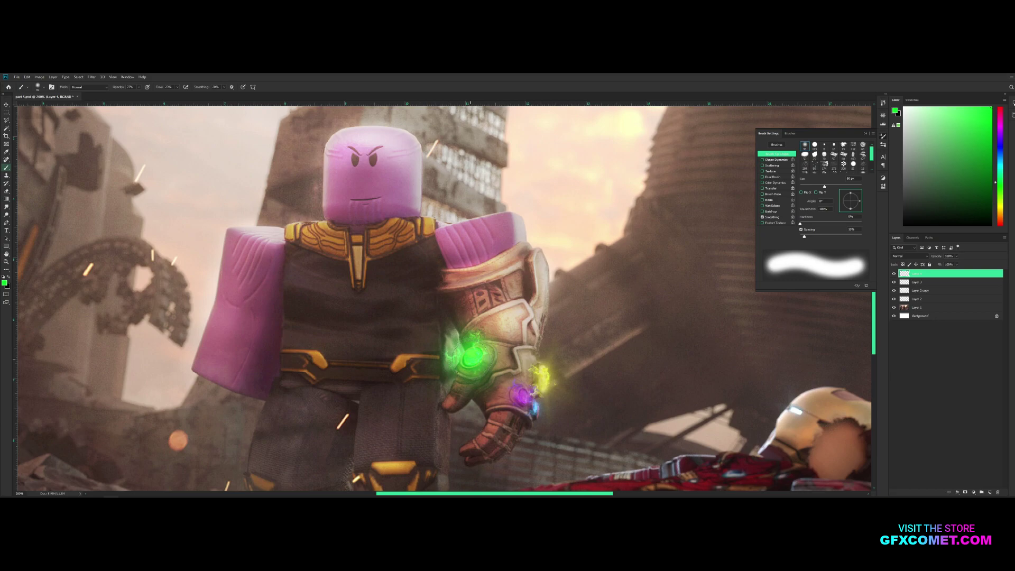
Enlarge the soft brush and paint a wider, fainter green glow around the gauntlet's green stone
key("bracketright")
key("bracketright")
key("bracketright")
key("bracketright")
key("bracketright")
key("bracketright")
key("bracketright")
key("bracketright")
key("bracketright")
key("bracketright")
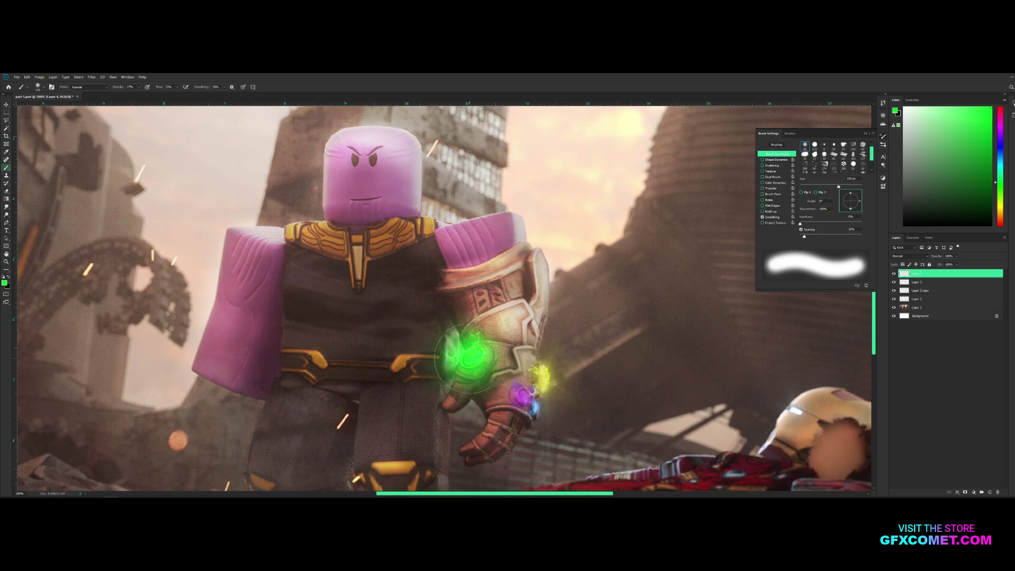
left_click(470, 359)
key("v")
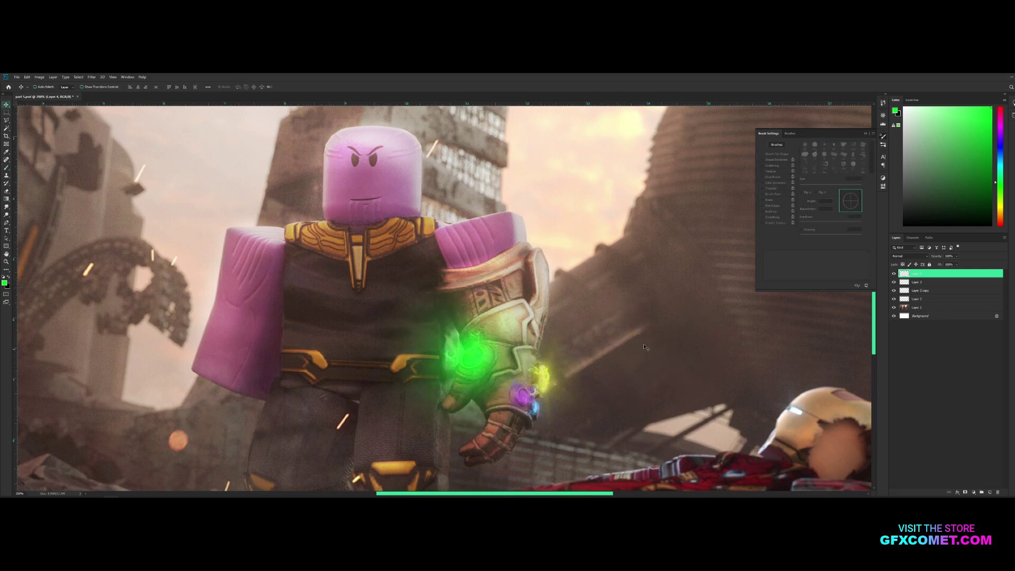
Try a lower opacity on the green glow layer and restore it to 100%
left_click(910, 257)
left_click(910, 258)
mouse_move(931, 261)
left_mouse_down()
mouse_move(884, 260)
mouse_move(894, 260)
mouse_move(869, 273)
left_mouse_up()
key("ctrl+minus")
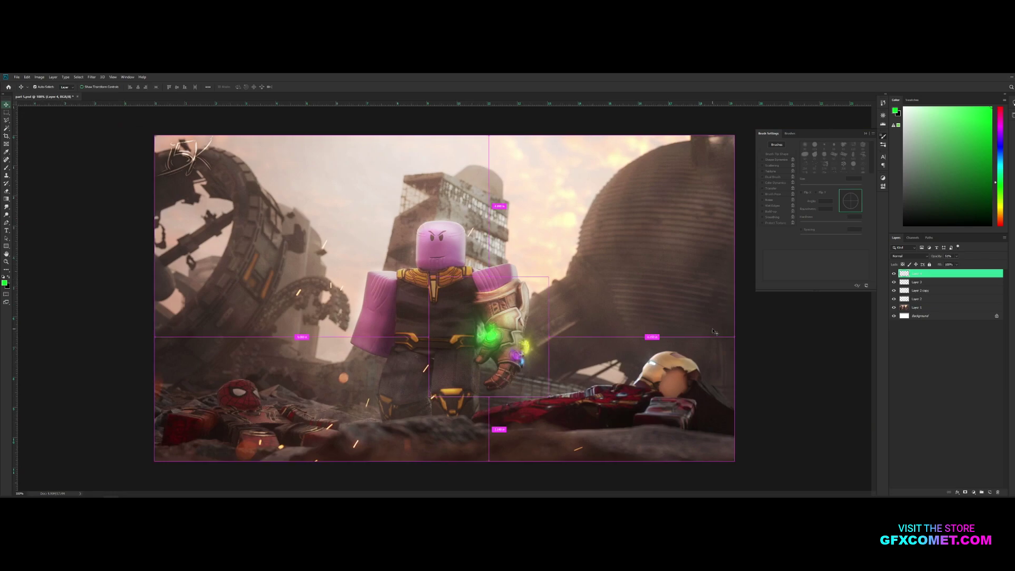
key("ctrl+plus")
key("ctrl+plus")
left_click_drag(696, 350, 544, 254)
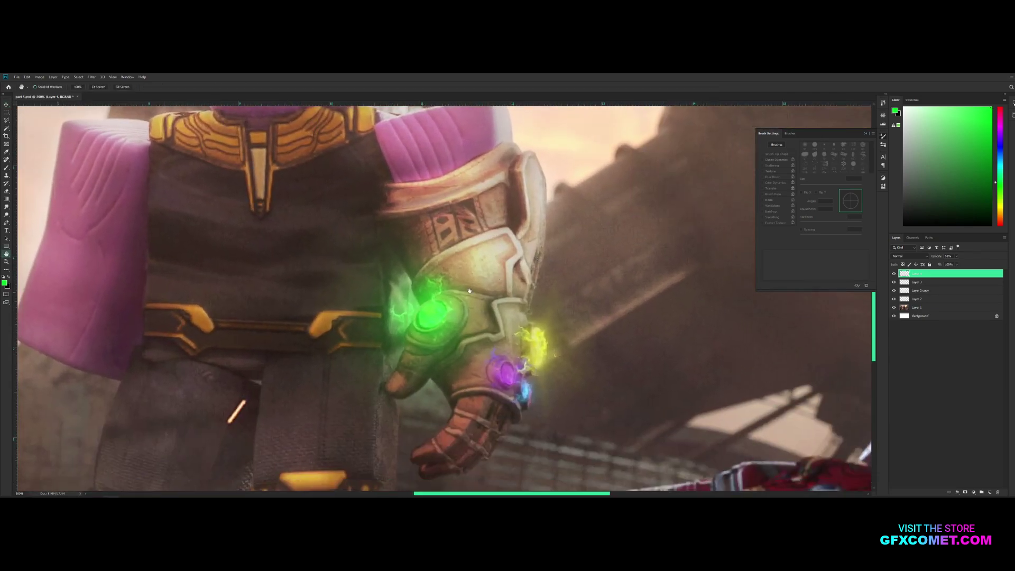
left_click_drag(933, 256, 952, 256)
Set the green glow layer's blend mode to Screen and lower its opacity
left_click(910, 256)
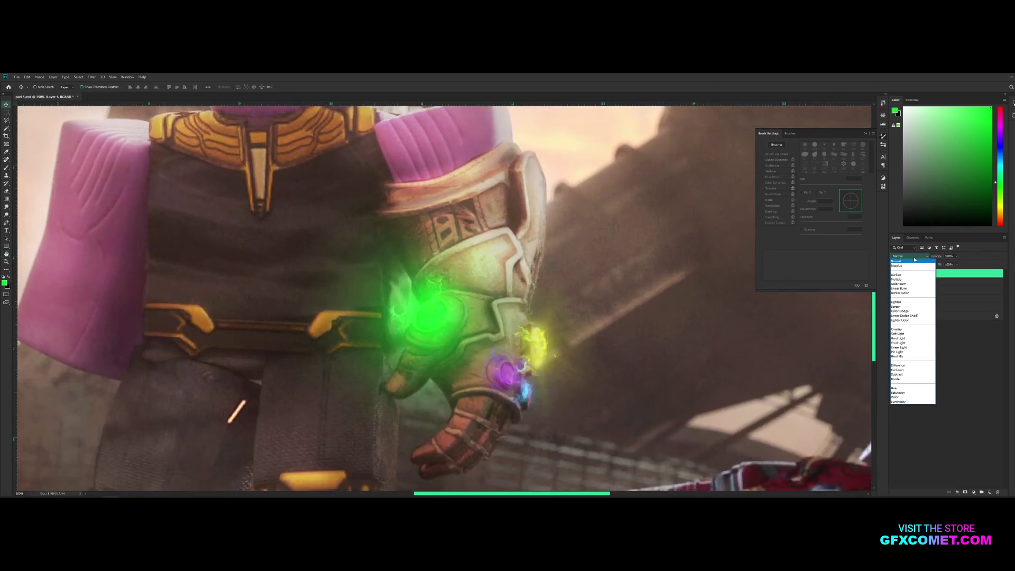
left_click(911, 307)
left_click(896, 271)
left_click(926, 272)
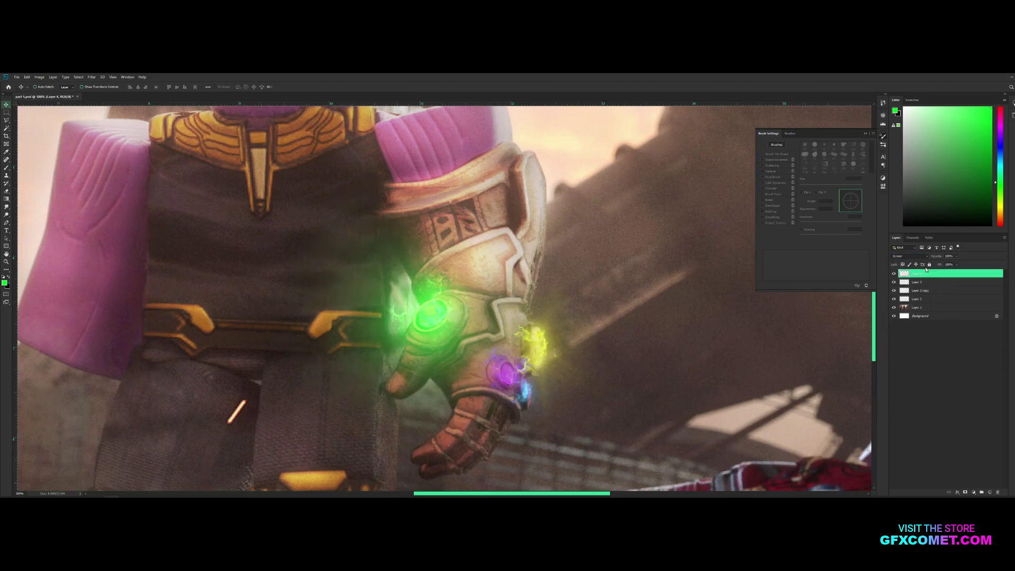
left_click_drag(932, 258, 888, 259)
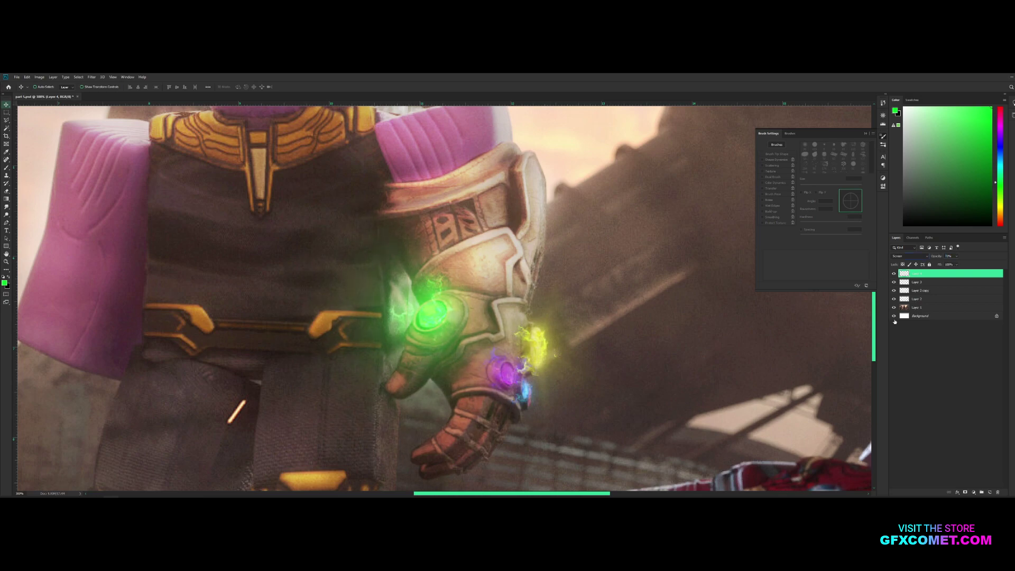
Duplicate the green glow layer
right_click(938, 275)
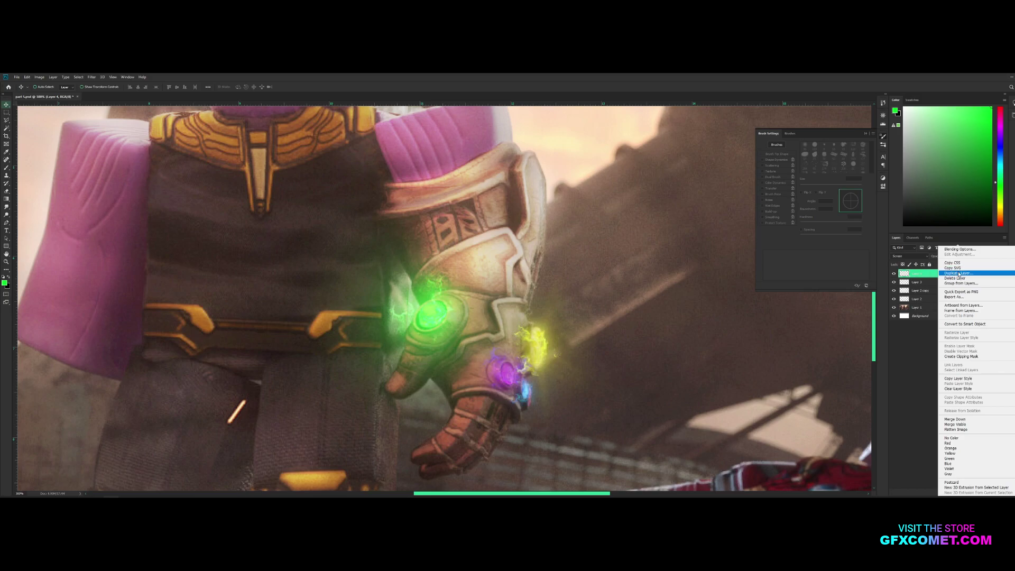
left_click(957, 274)
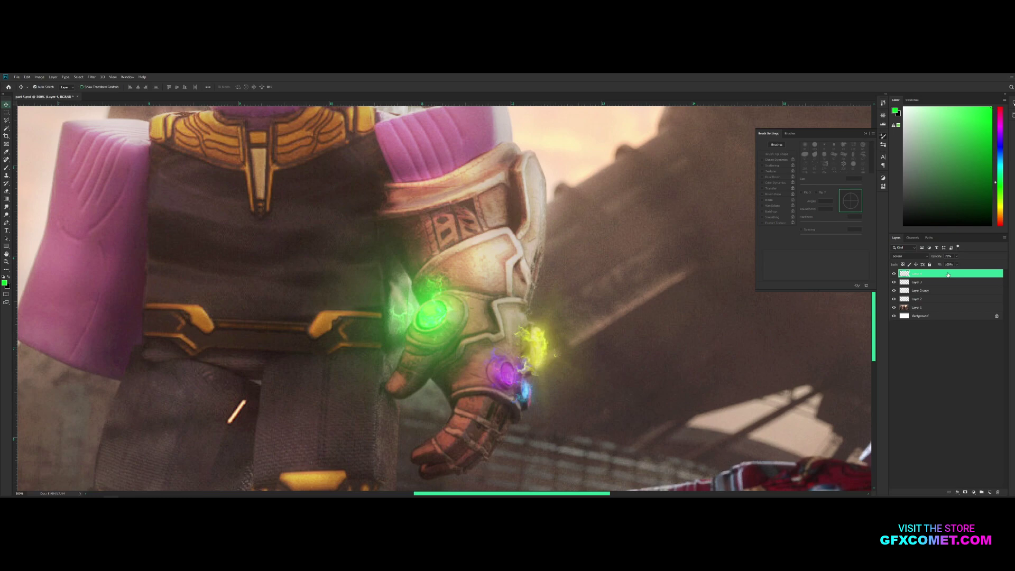
key("ctrl+j")
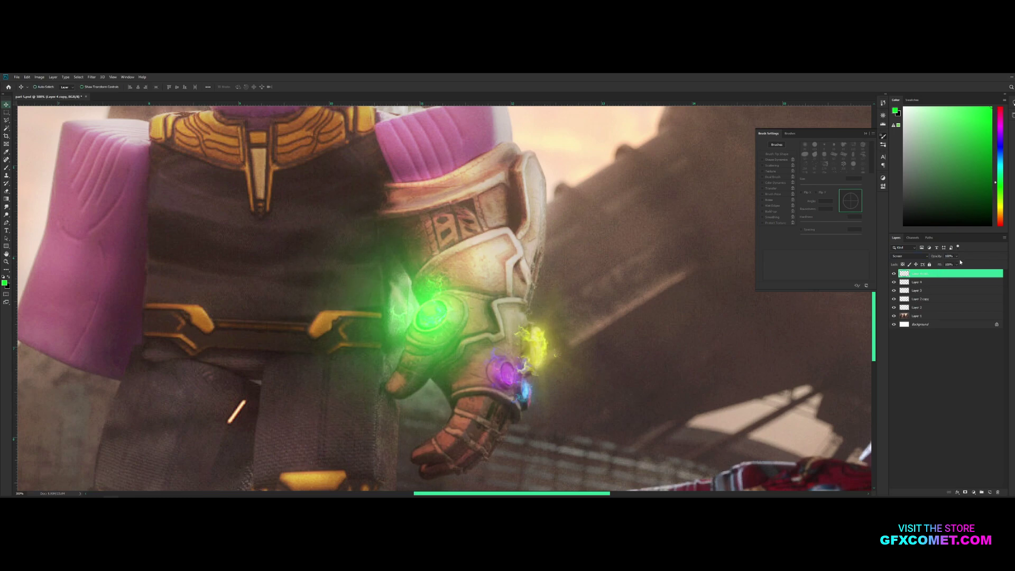
Set the duplicated glow layer to Overlay with reduced opacity and place it beneath the original glow layer
left_click(909, 256)
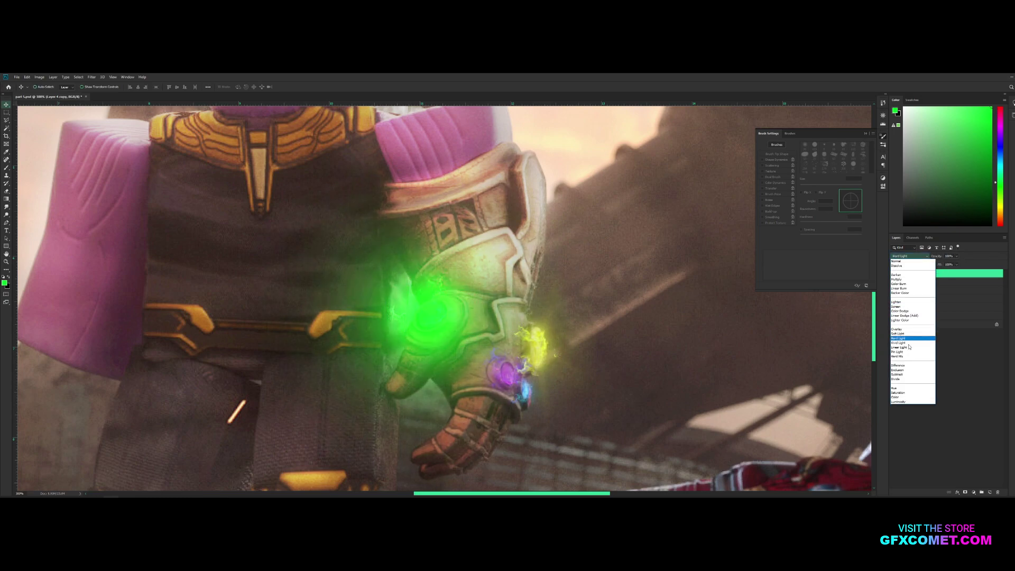
left_click(911, 329)
left_click(961, 343)
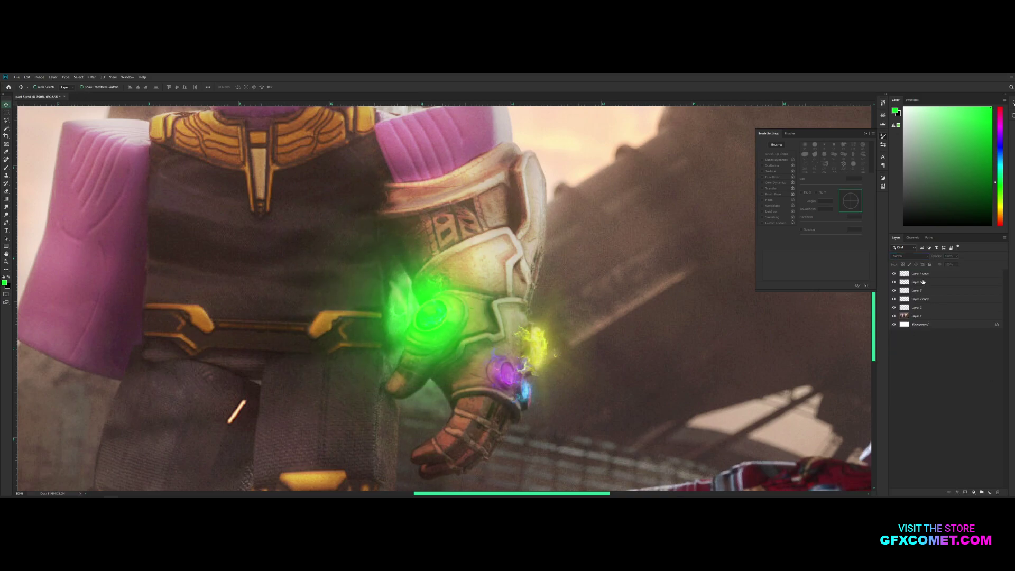
left_click_drag(925, 274, 827, 268)
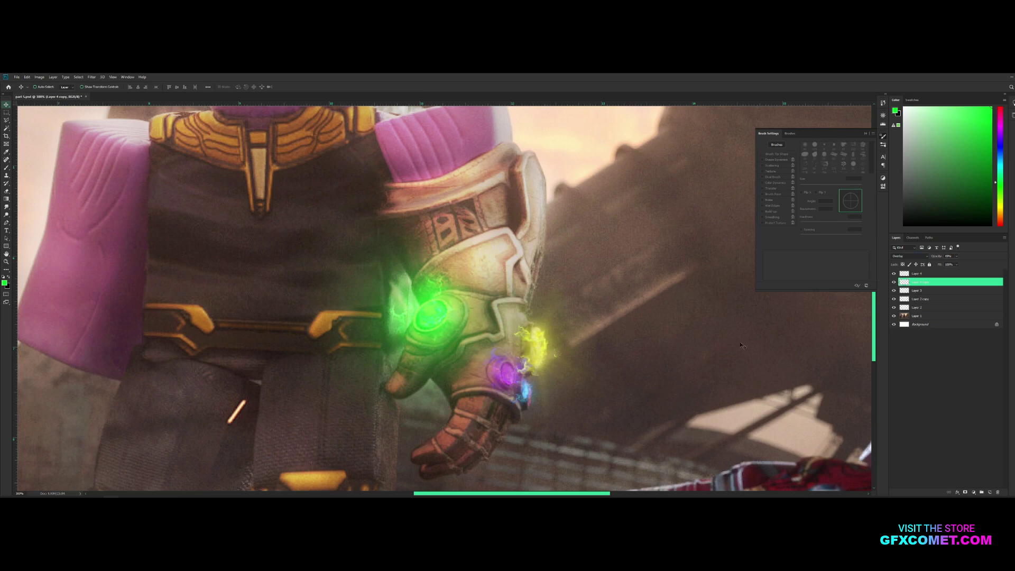
key("ctrl+1")
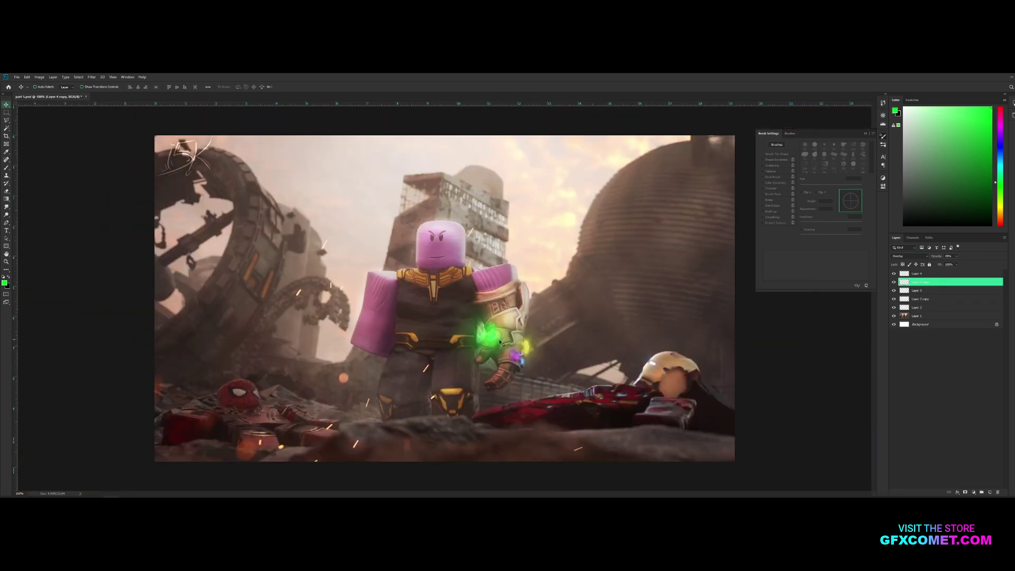
Create a new layer above the original glow layer and set the brush's foreground colour to white
left_click(939, 274)
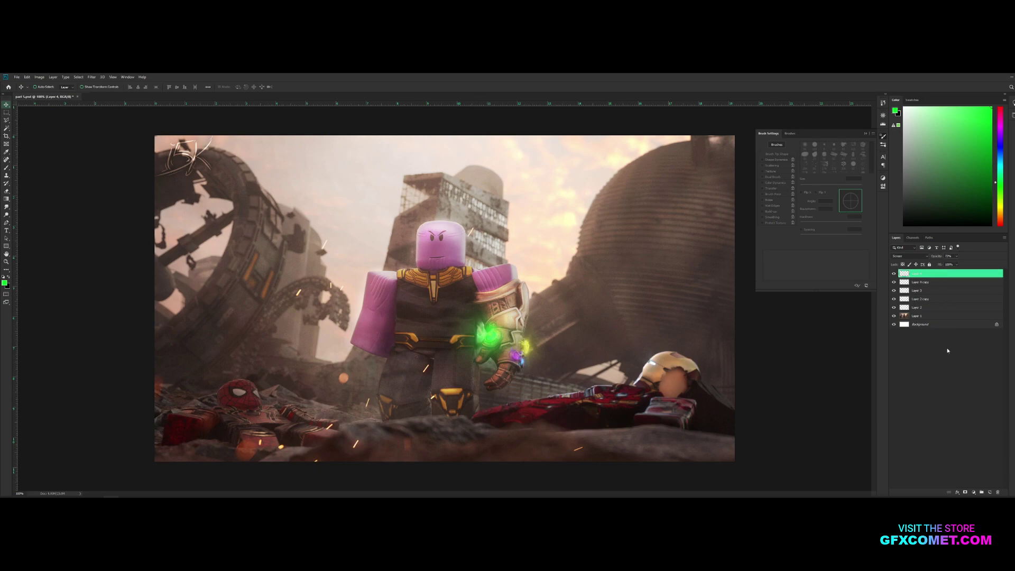
left_click(990, 492)
key("b")
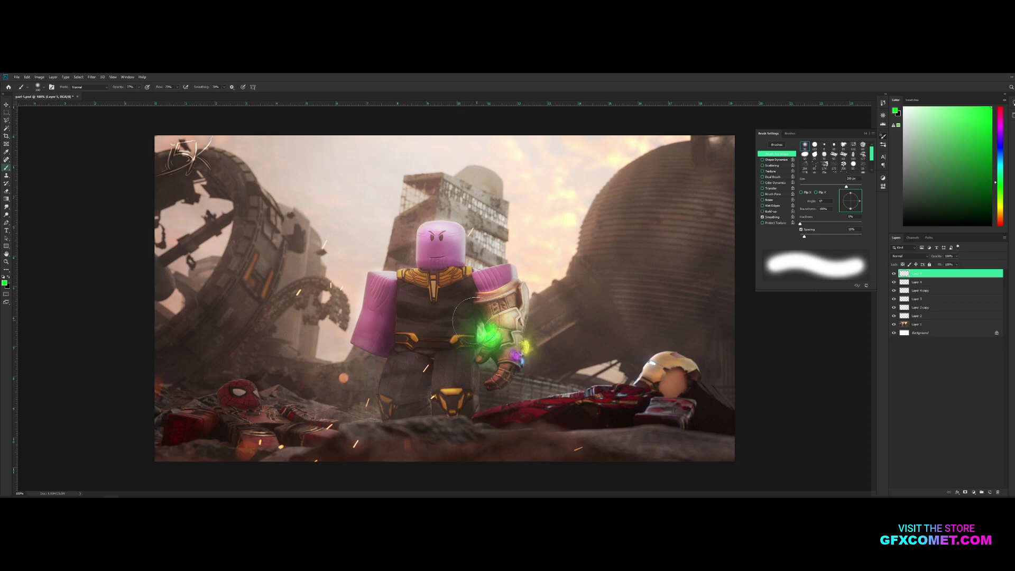
left_click(4, 277)
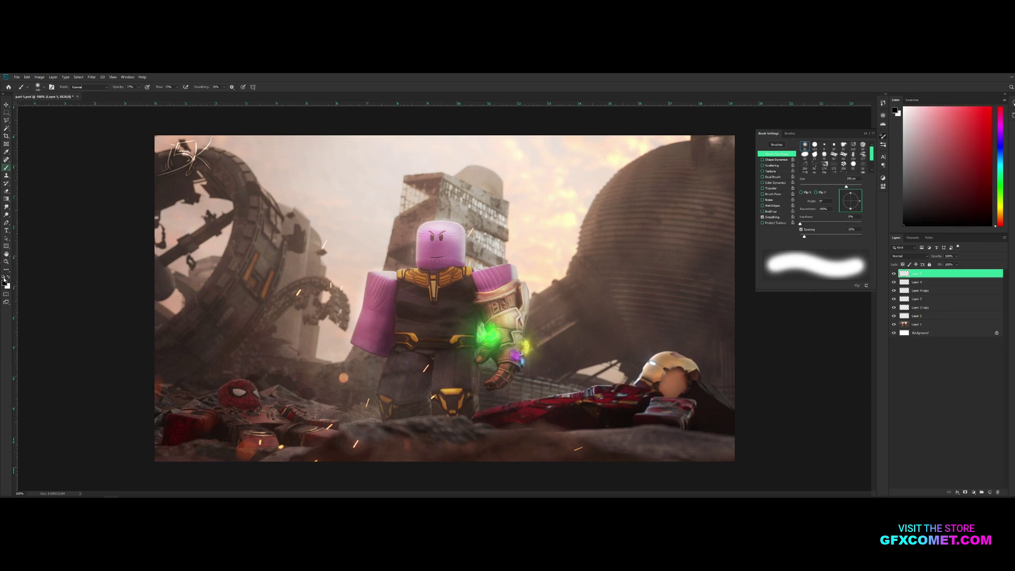
left_click(8, 277)
Shrink the soft brush to the green stone's size and paint a white highlight over the stone's centre
key("ctrl+plus")
key("ctrl+plus")
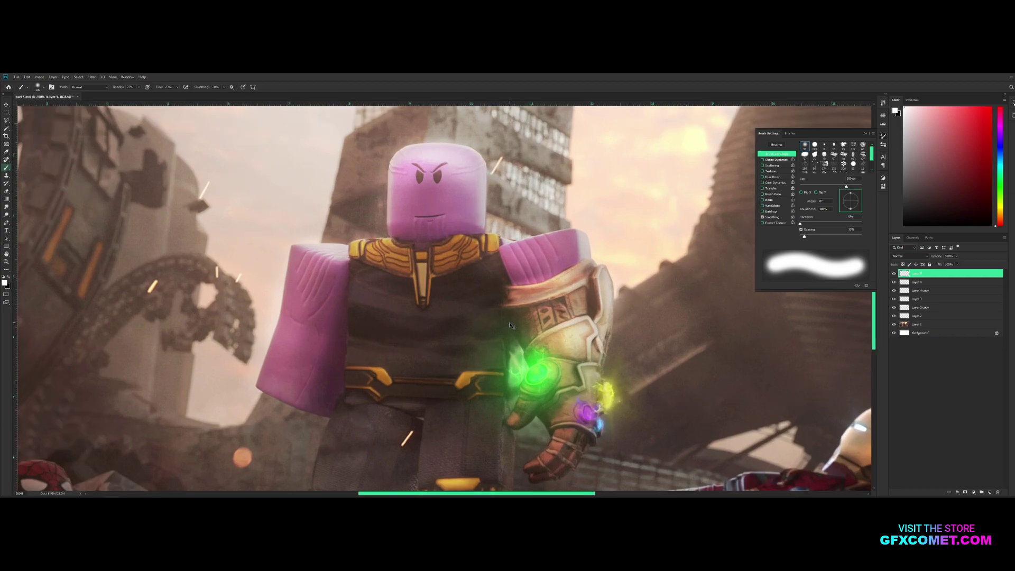
key("bracketleft")
key("bracketleft")
key("bracketleft")
key("bracketleft")
key("bracketleft")
key("bracketleft")
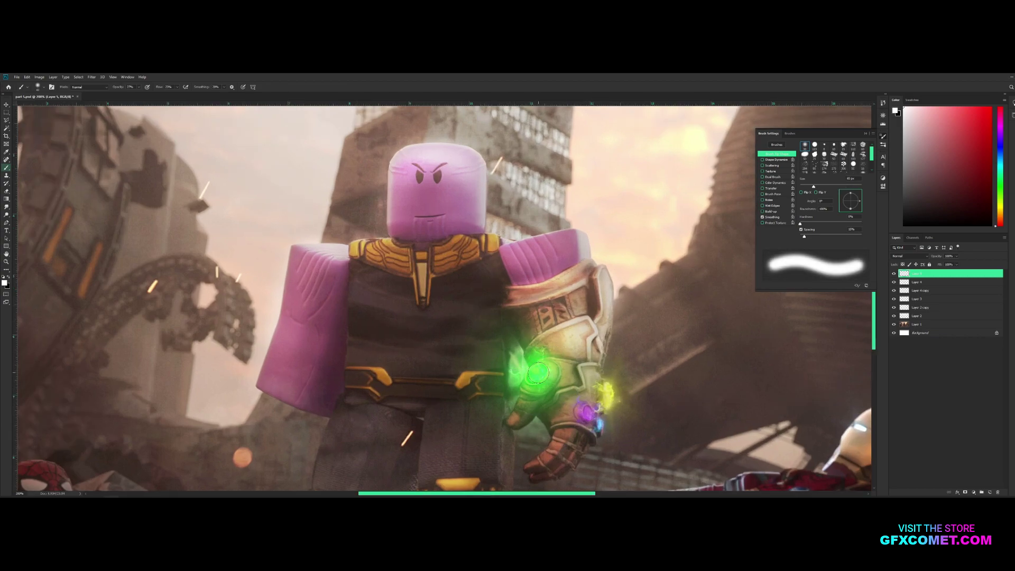
left_click_drag(538, 374, 540, 370)
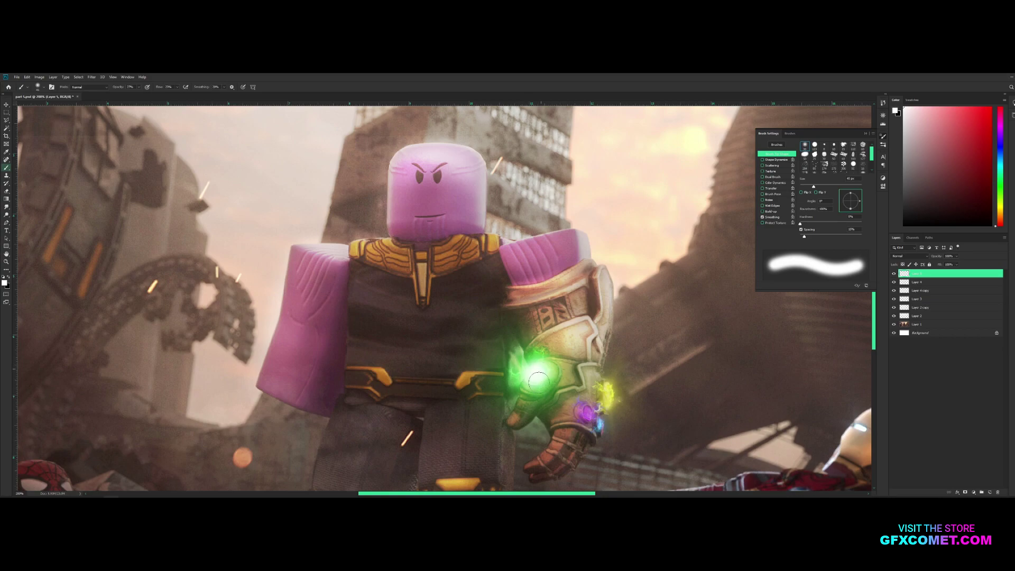
key("v")
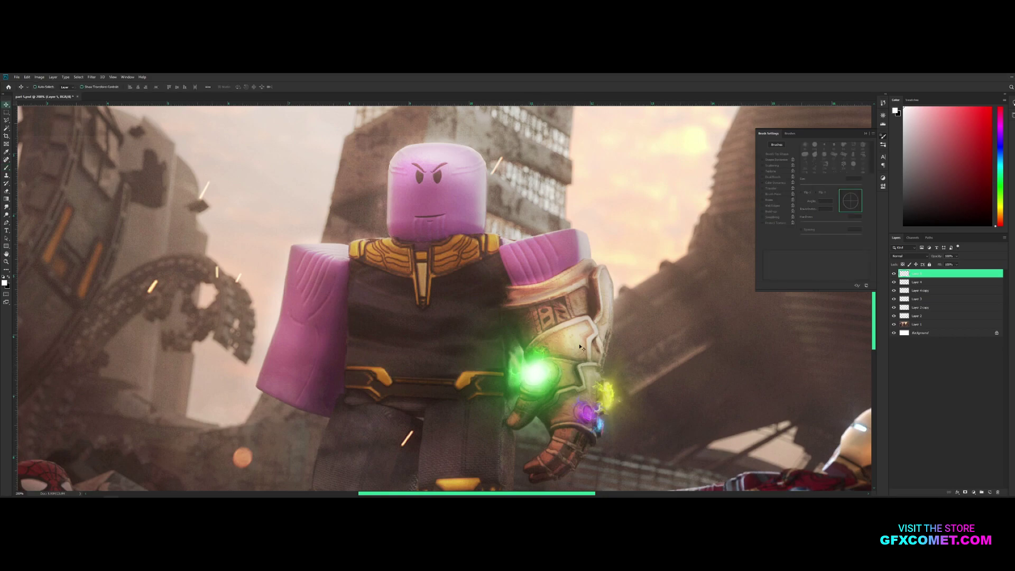
Set the white highlight layer's blend mode to Overlay and compare the stone with the layer hidden and shown
left_click(906, 256)
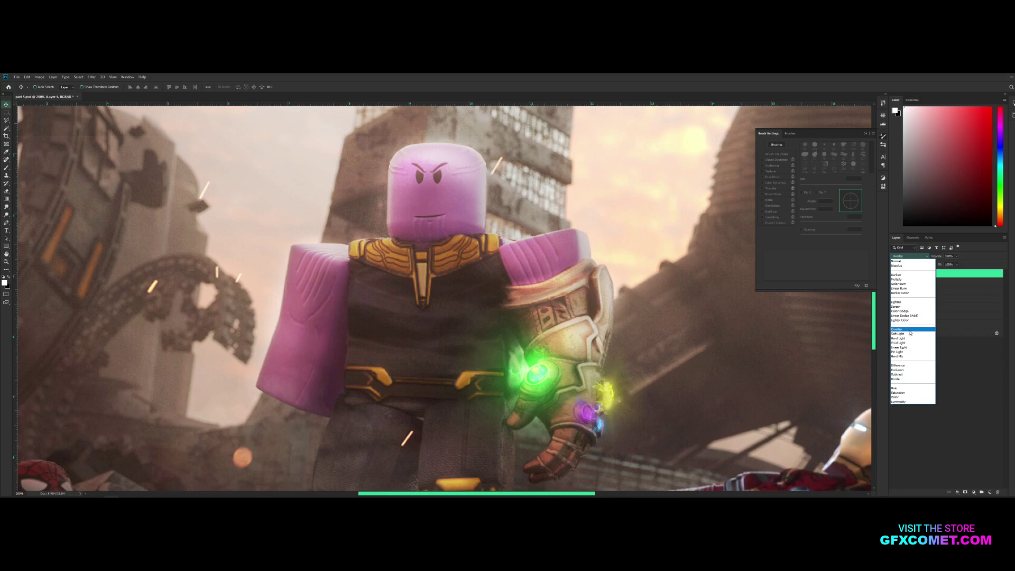
left_click(909, 330)
left_click(893, 274)
left_click(894, 274)
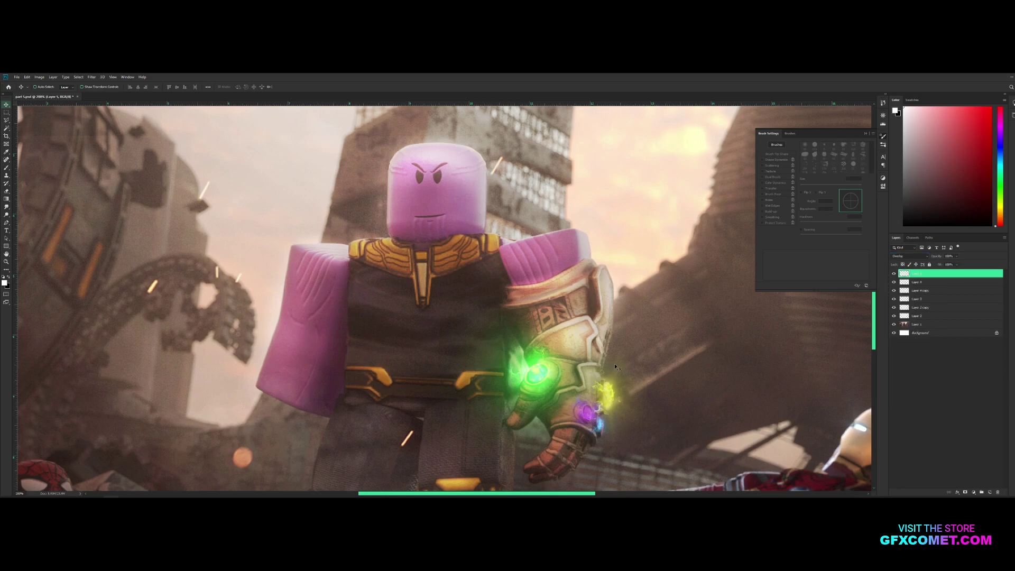
left_click(895, 274)
left_click(895, 274)
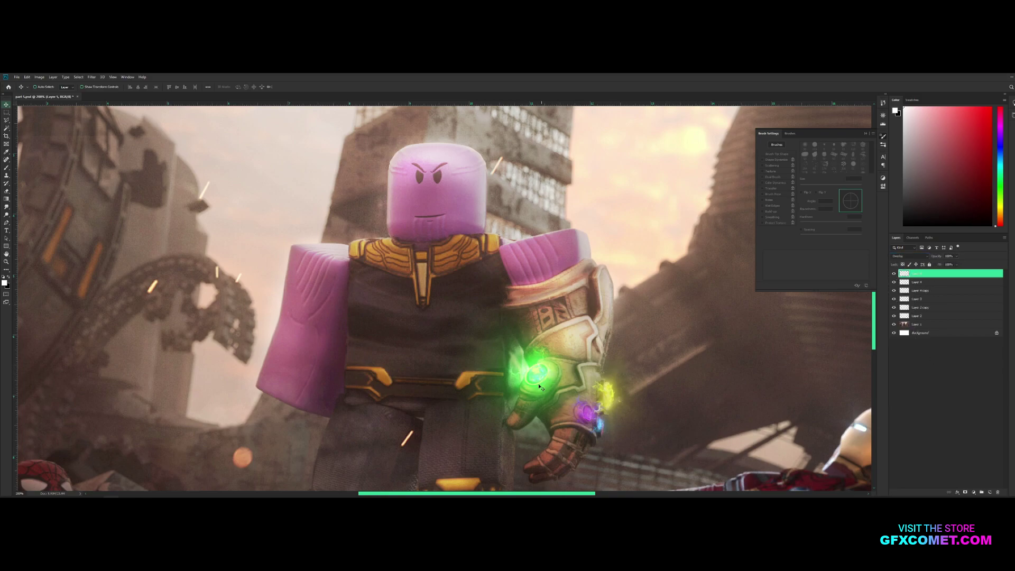
Recheck the white highlight's effect on the green stone and adjust its layer's opacity
left_click(894, 275)
left_click(895, 275)
left_click_drag(939, 256, 896, 260)
key("ctrl+minus")
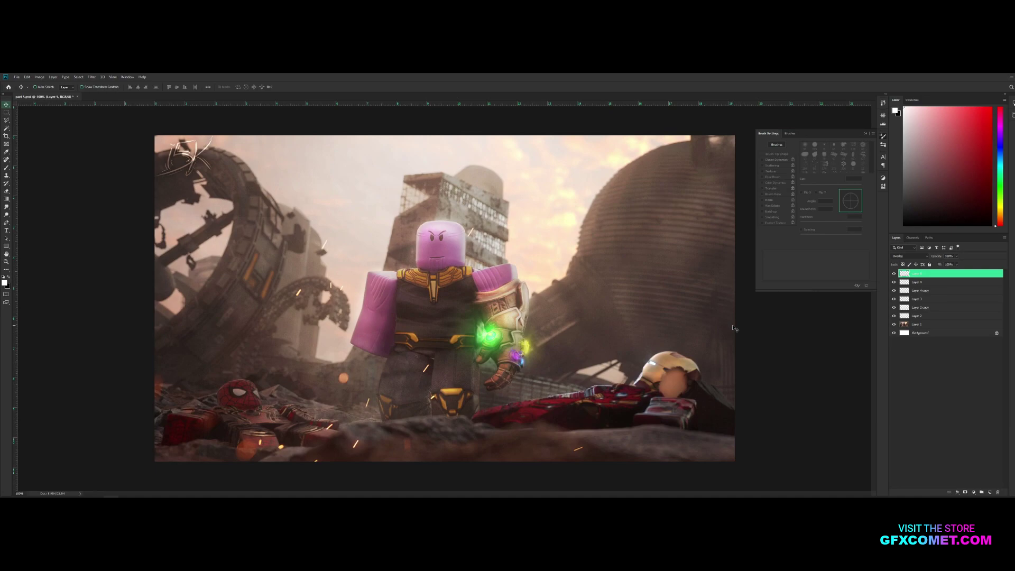